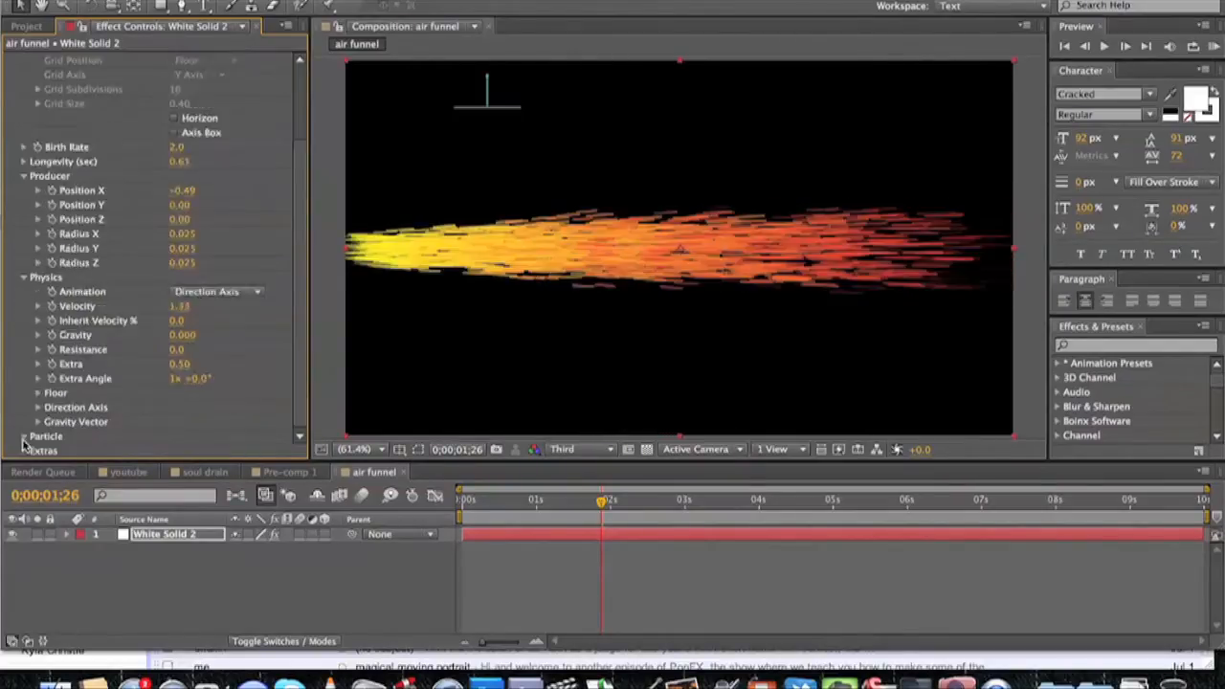
Set the Particle Type of CC Particle World to Lens Convex and enable motion blur for the layer and composition.
left_click(24, 438)
left_click(226, 233)
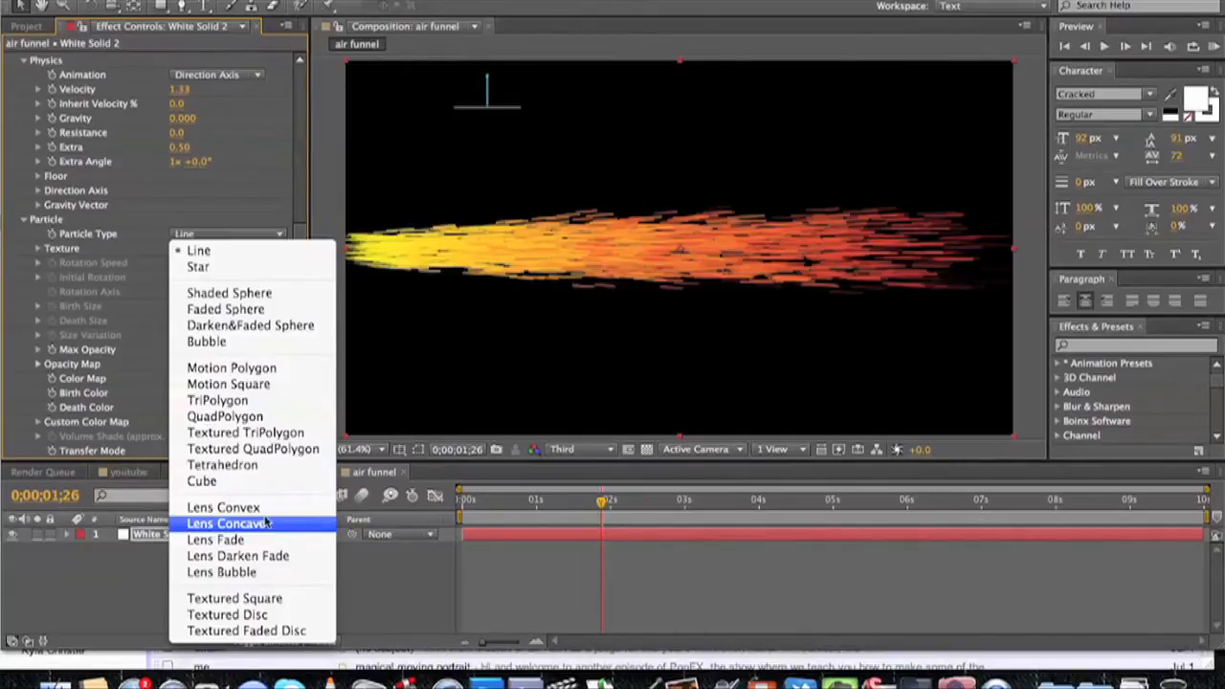
left_click(260, 507)
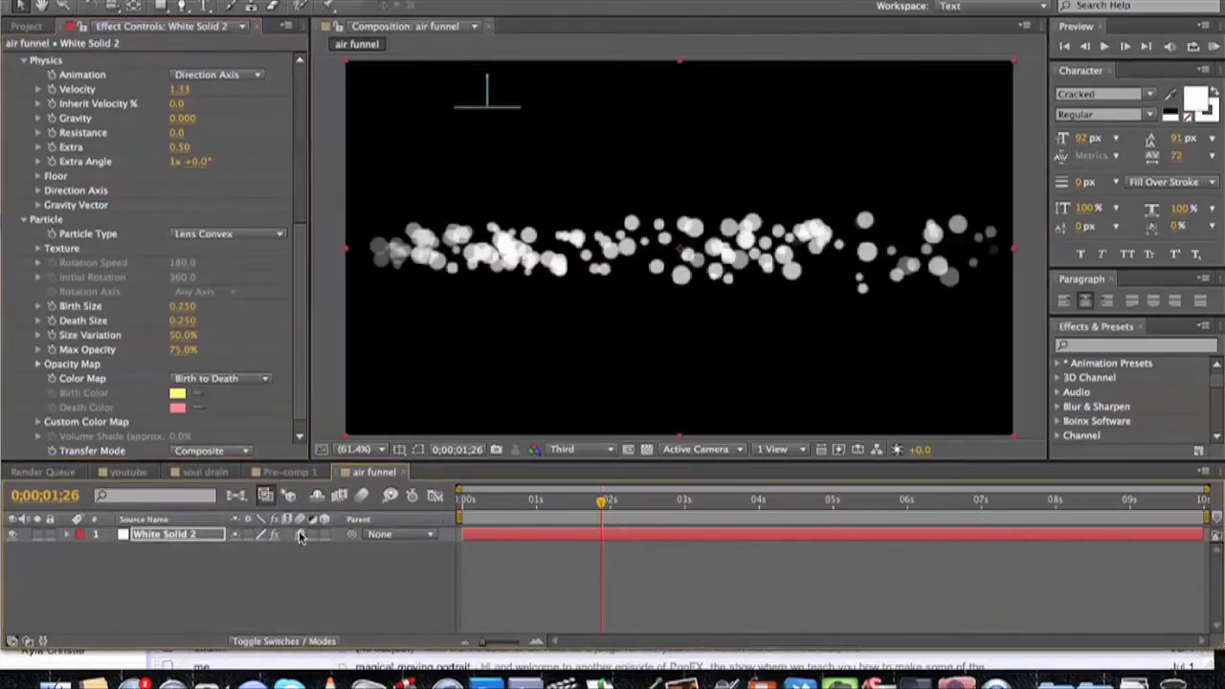
left_click(360, 495)
Apply Fast Blur to the particle layer with a blurriness of 59 and scrub the timeline to check the smoke.
left_click(363, 1)
mouse_move(402, 85)
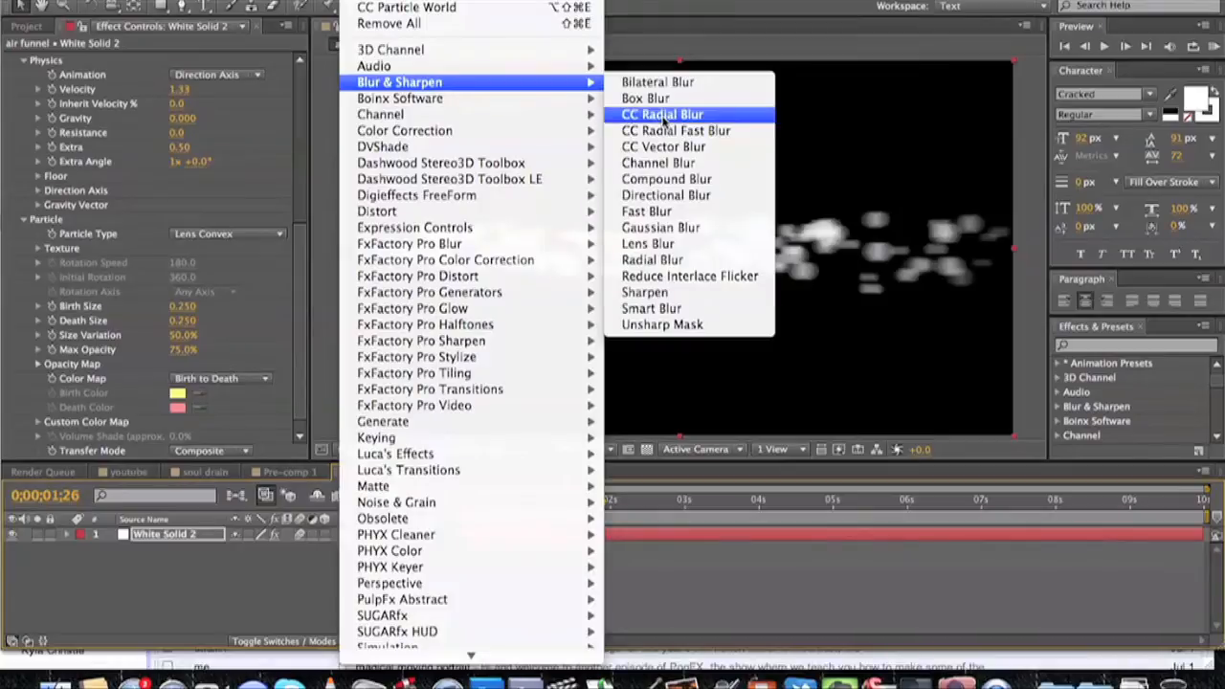
left_click(644, 211)
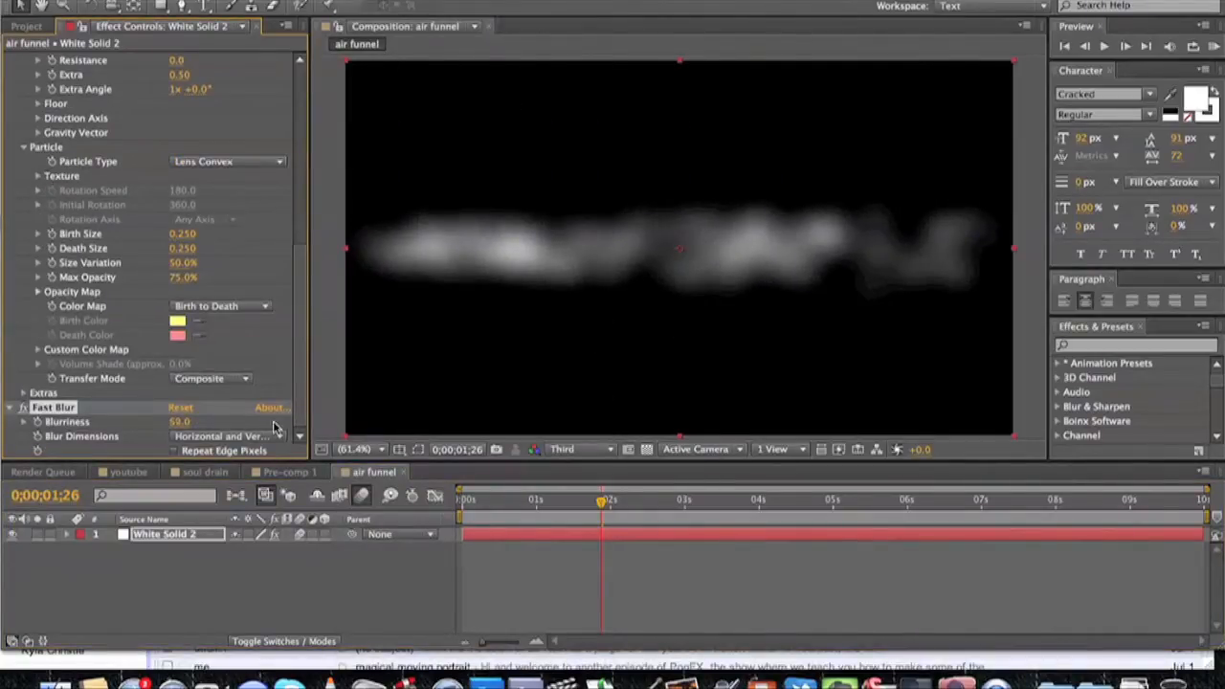
mouse_move(574, 498)
left_mouse_down()
mouse_move(542, 498)
mouse_move(587, 498)
left_mouse_up()
Duplicate the particle layer and give the copy a birth rate of 3.0, a blurriness of 40 and an adjusted Radius Y.
key("ctrl+d")
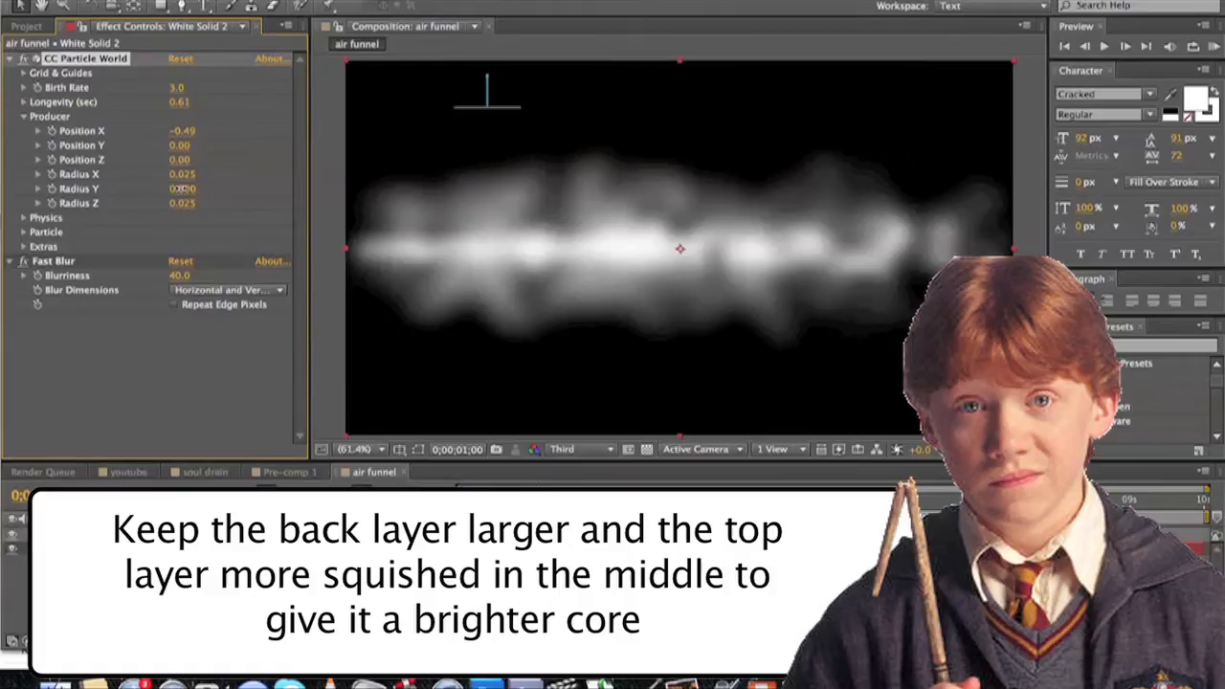
left_click_drag(180, 188, 188, 188)
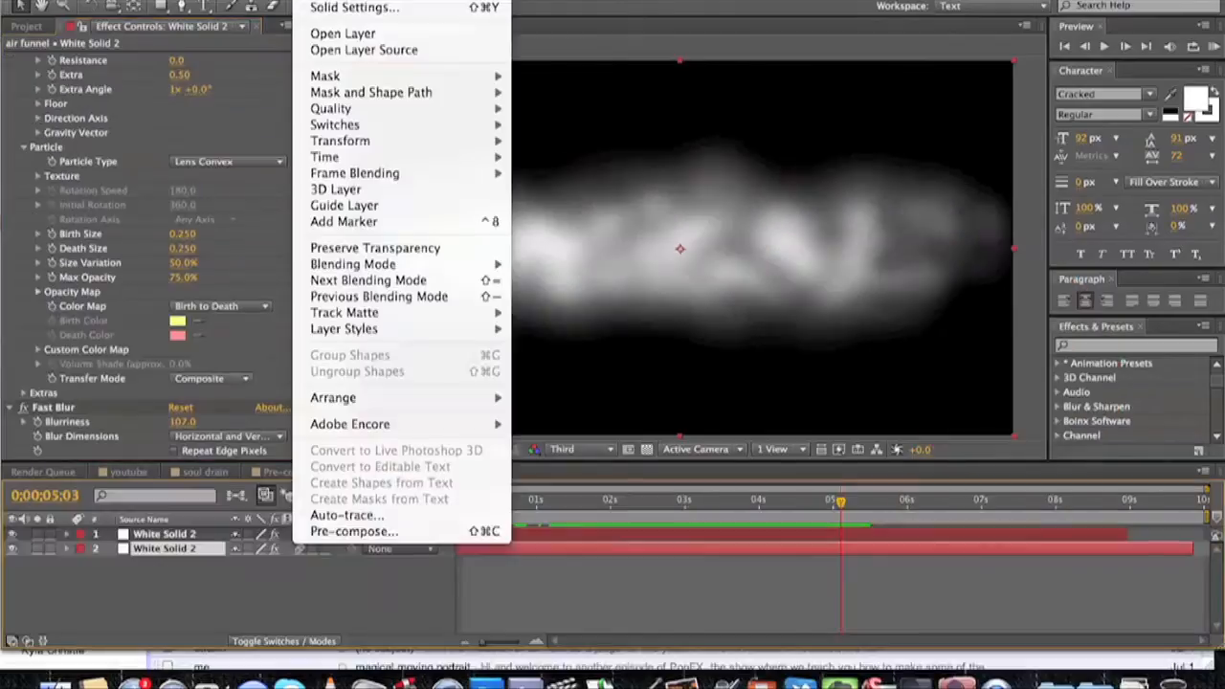
Add an adjustment layer above both particle layers and apply the Mesh Warp distortion to it.
mouse_move(402, 6)
left_click(574, 94)
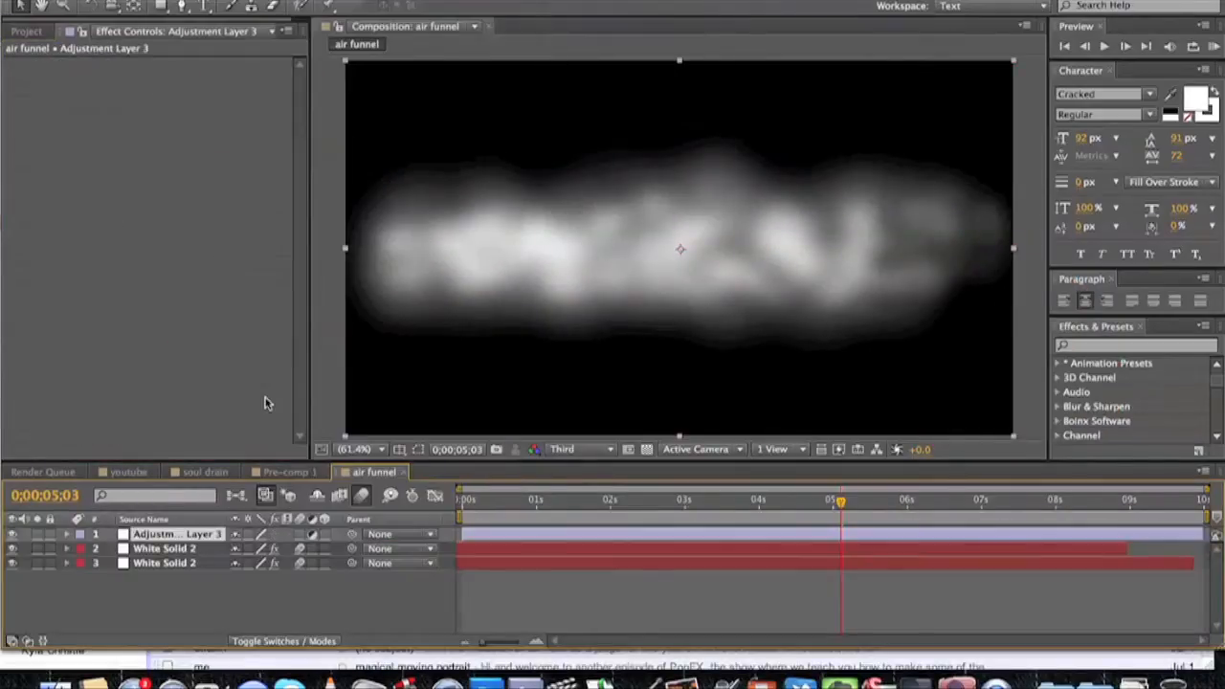
left_click(367, 2)
mouse_move(421, 211)
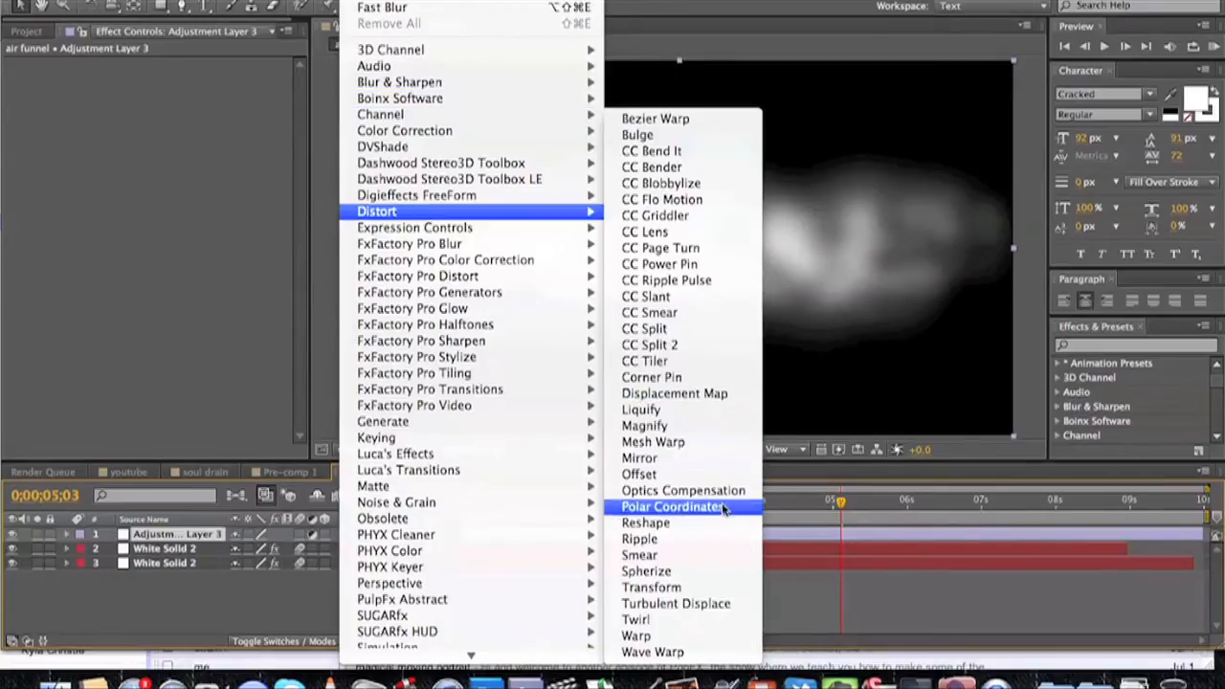
left_click(656, 442)
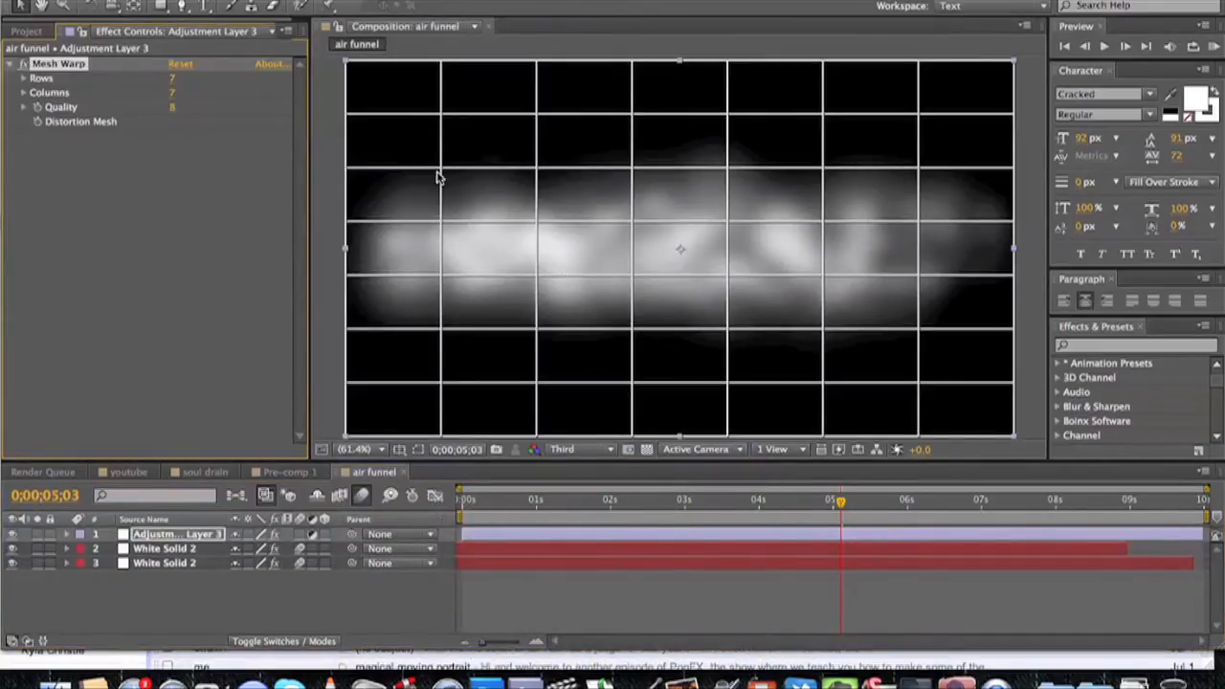
Warp the mesh so the smoke flares out at its left end and narrows about two columns in.
left_click_drag(350, 174, 350, 132)
left_click_drag(536, 327, 540, 317)
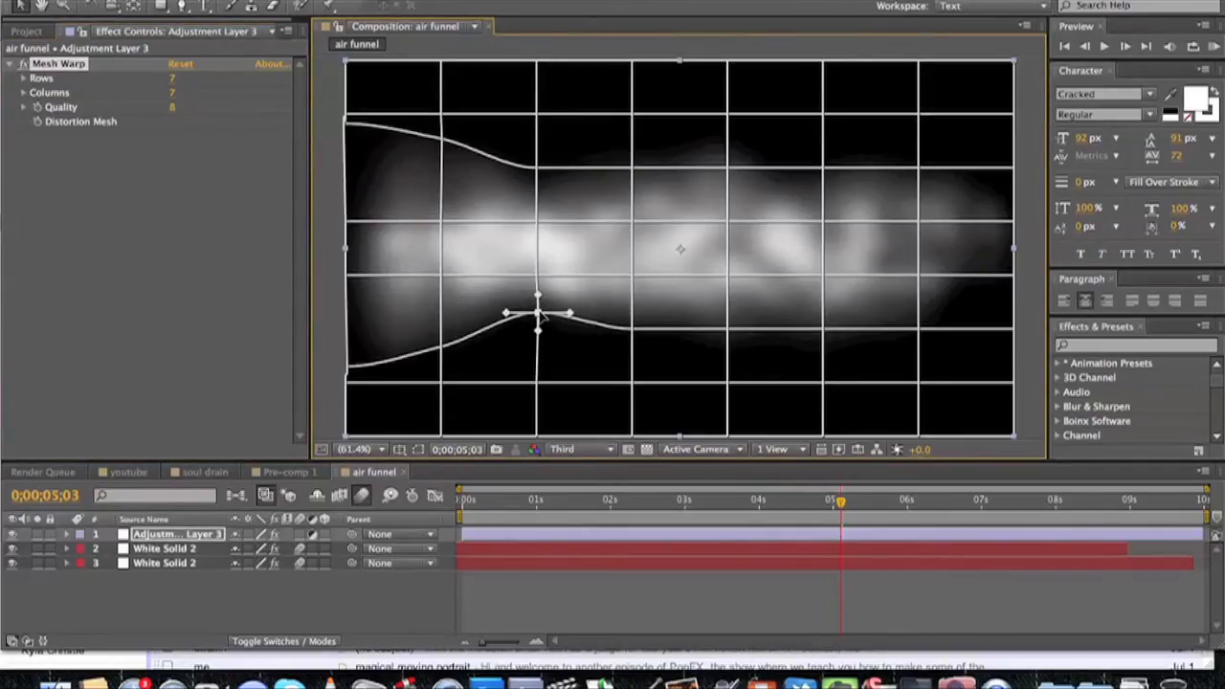
left_click(299, 610)
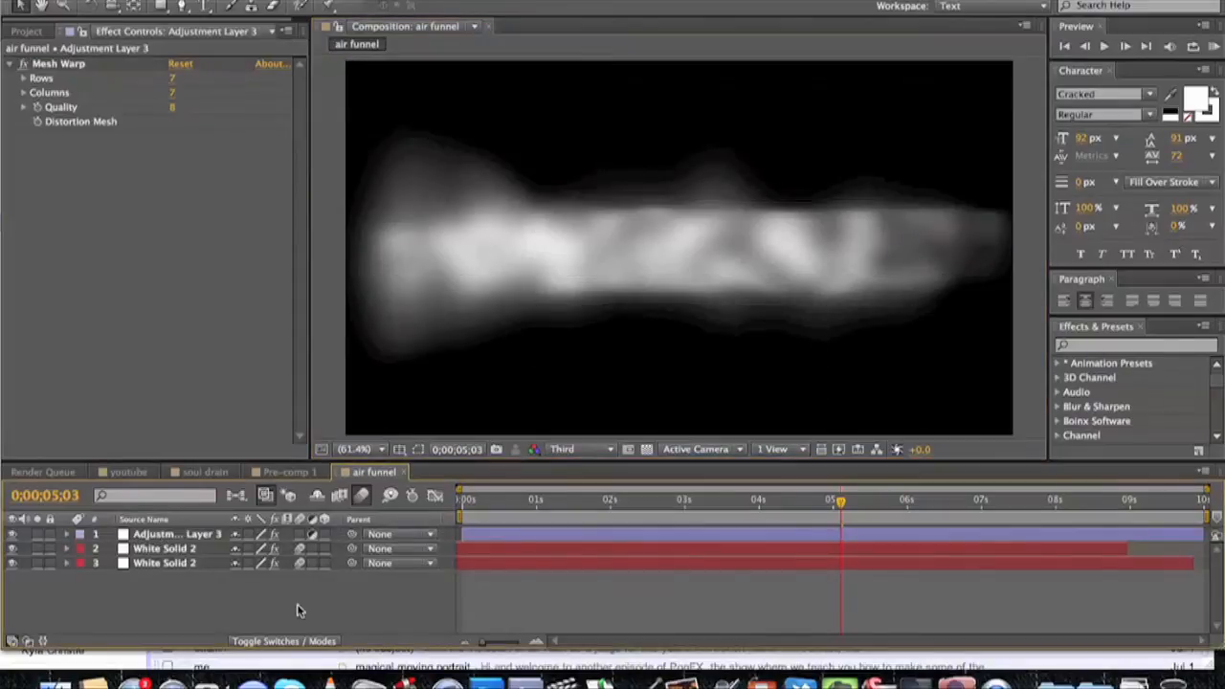
Play the air funnel animation from 0;00;02;03 and send the composition to the render queue.
left_click(617, 499)
key("space")
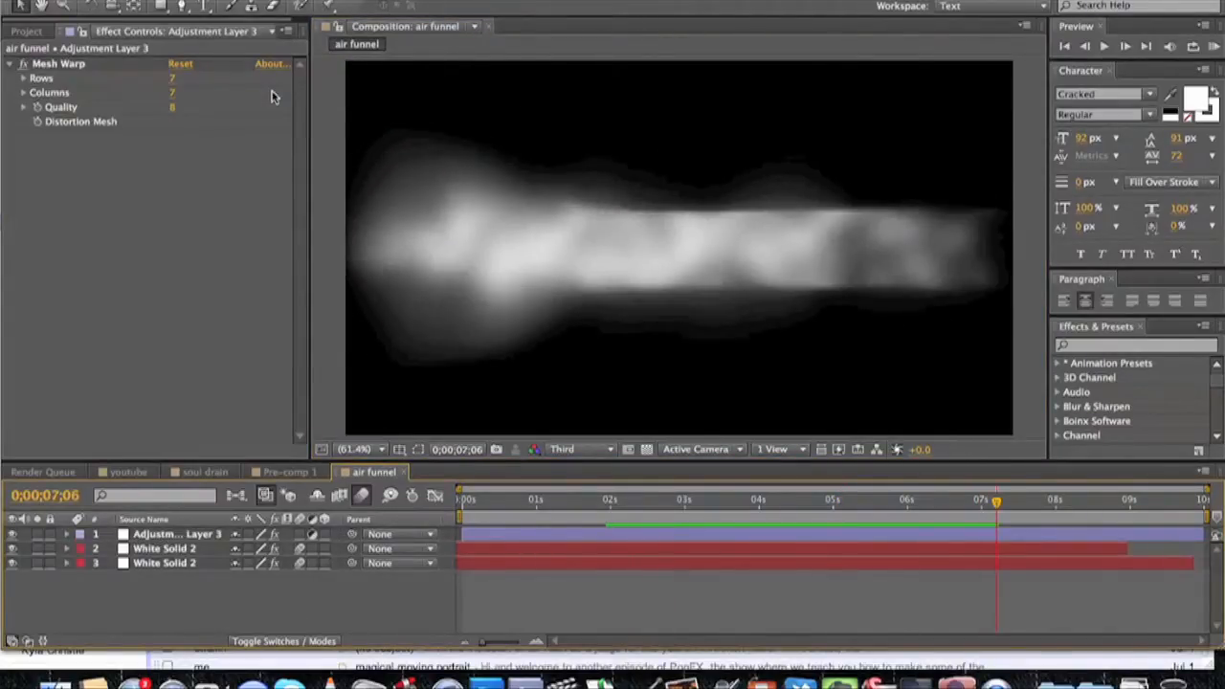
key("ctrl+m")
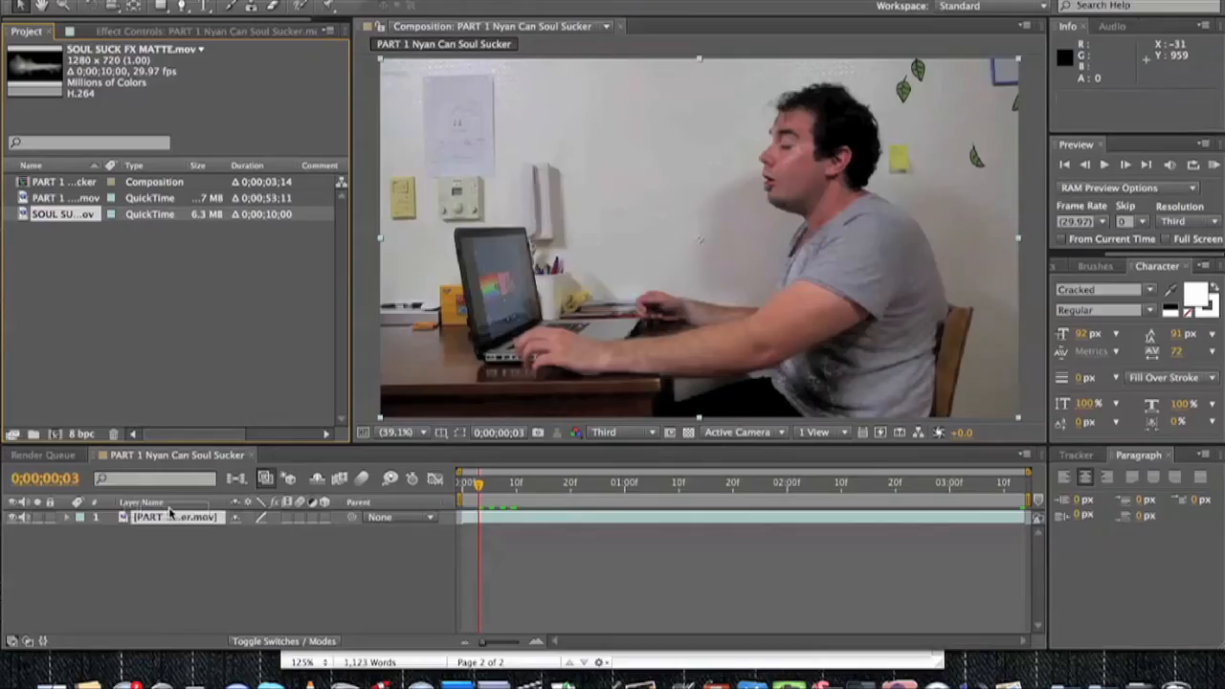
Place SOUL SUCK FX MATTE.mov above the actor footage and set its blending mode to Screen.
left_click(171, 517)
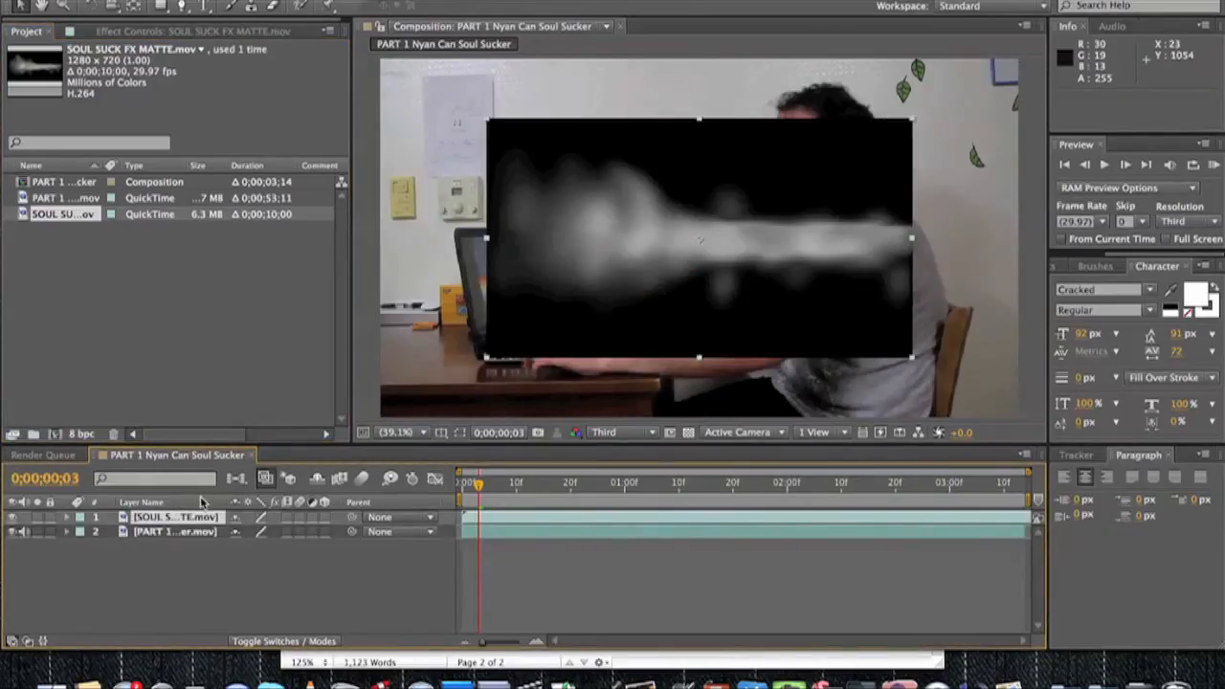
right_click(161, 520)
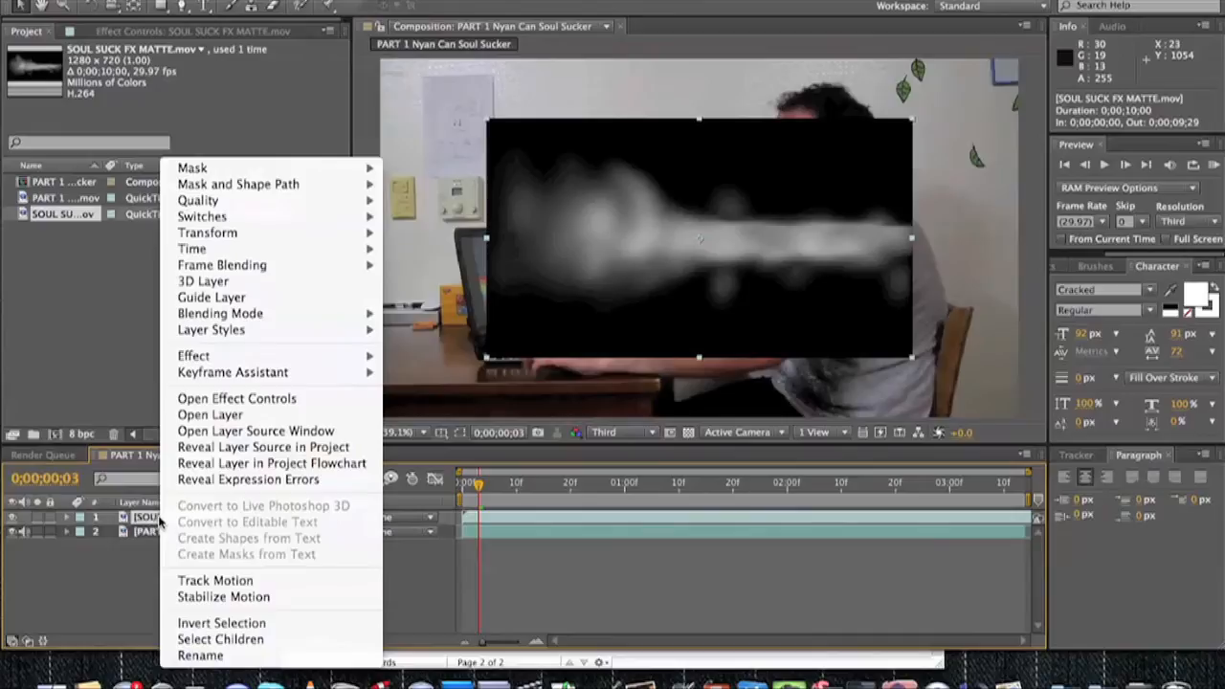
mouse_move(314, 315)
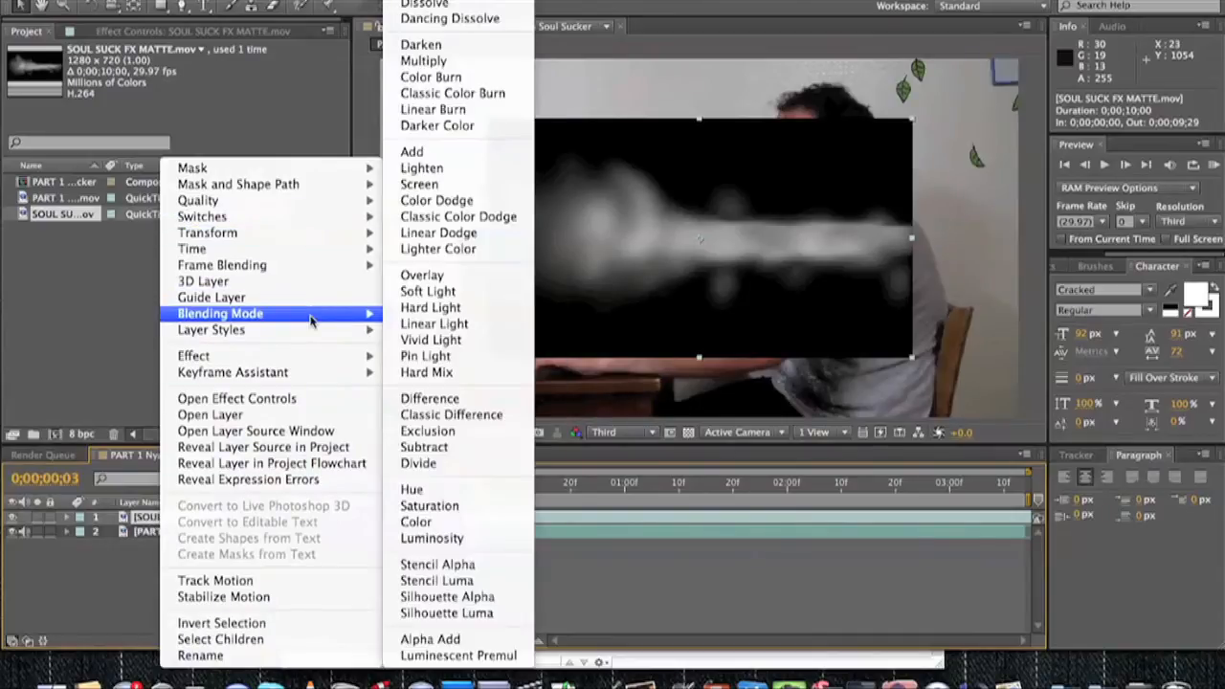
left_click(416, 188)
Rotate and position the funnel so it runs from the man's mouth down to the laptop screen, and scrub to check it.
key("w")
left_click_drag(784, 222, 539, 369)
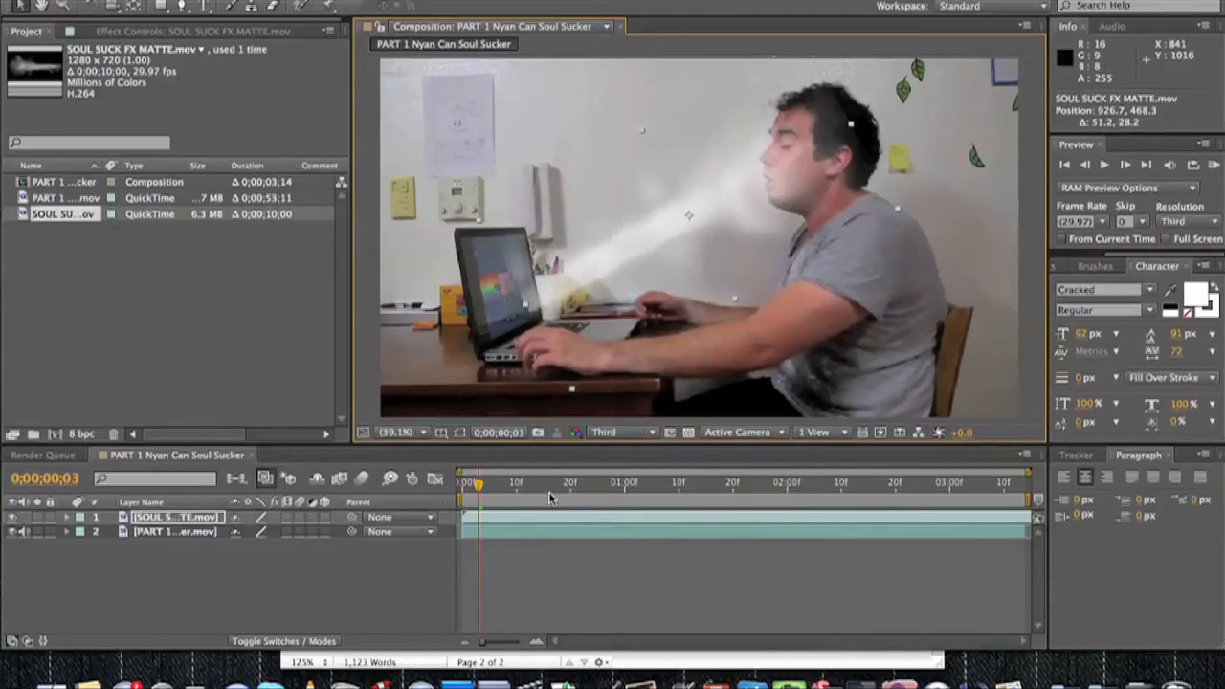
mouse_move(528, 485)
left_mouse_down()
mouse_move(773, 492)
mouse_move(514, 479)
left_mouse_up()
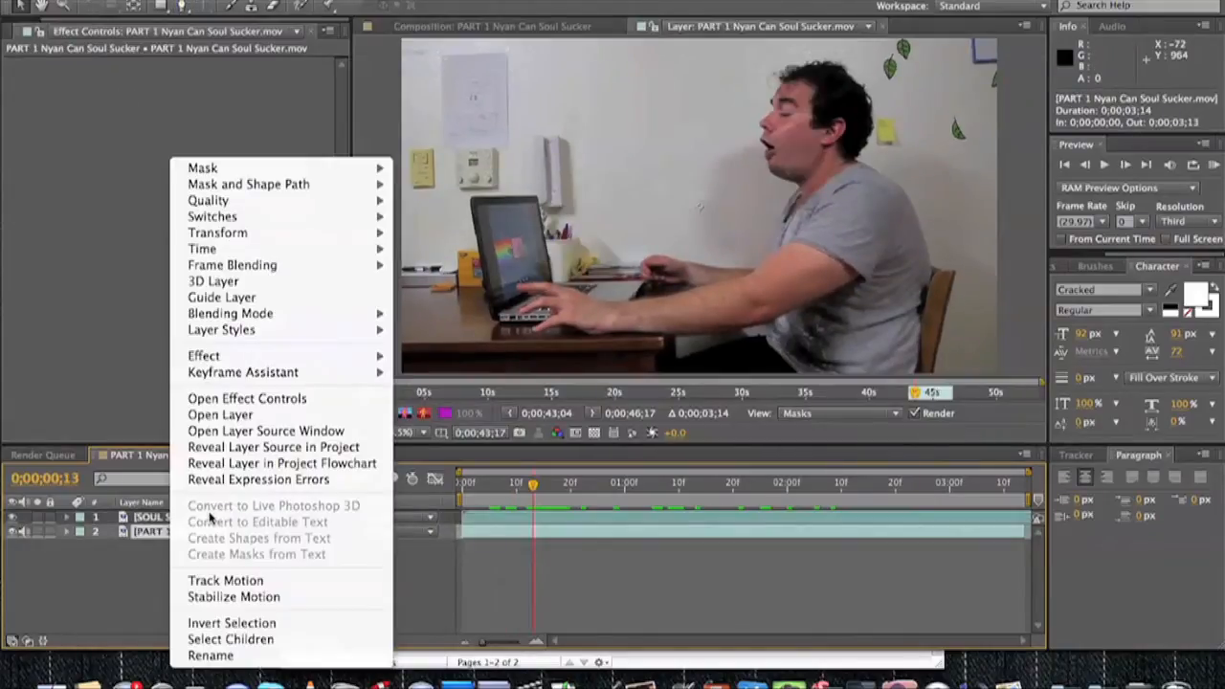
Motion-track the position of the man's nose in the footage and apply the track to Null 1.
left_click(216, 585)
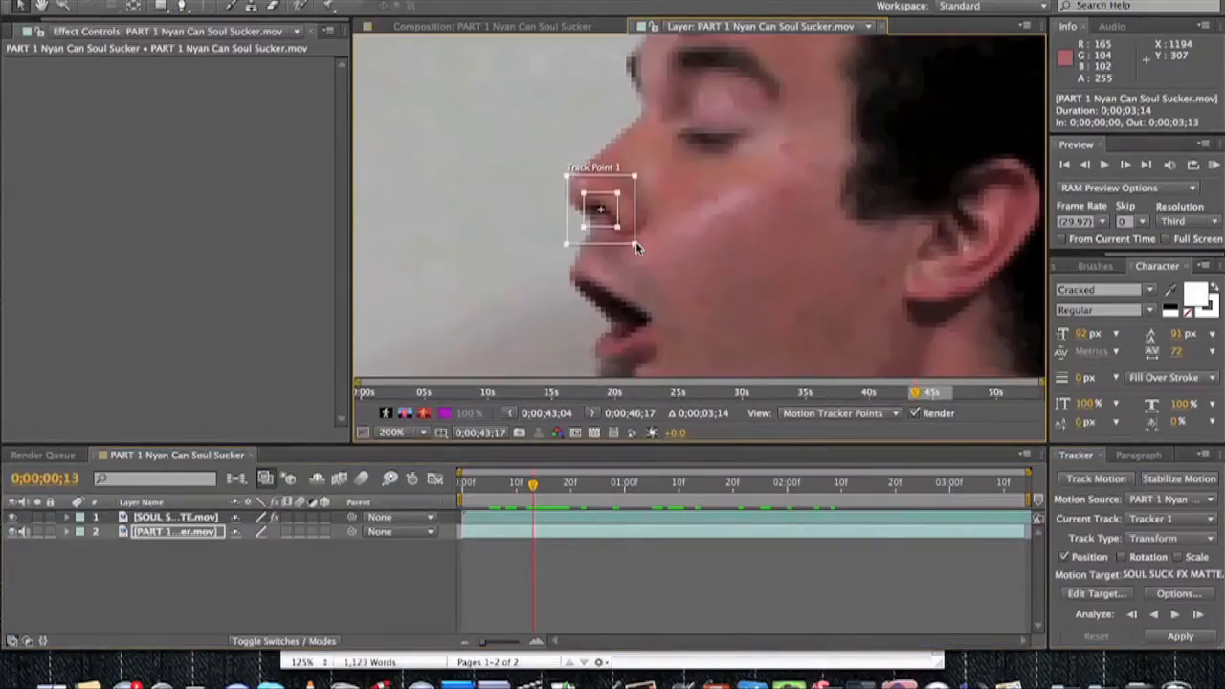
left_click_drag(636, 243, 650, 267)
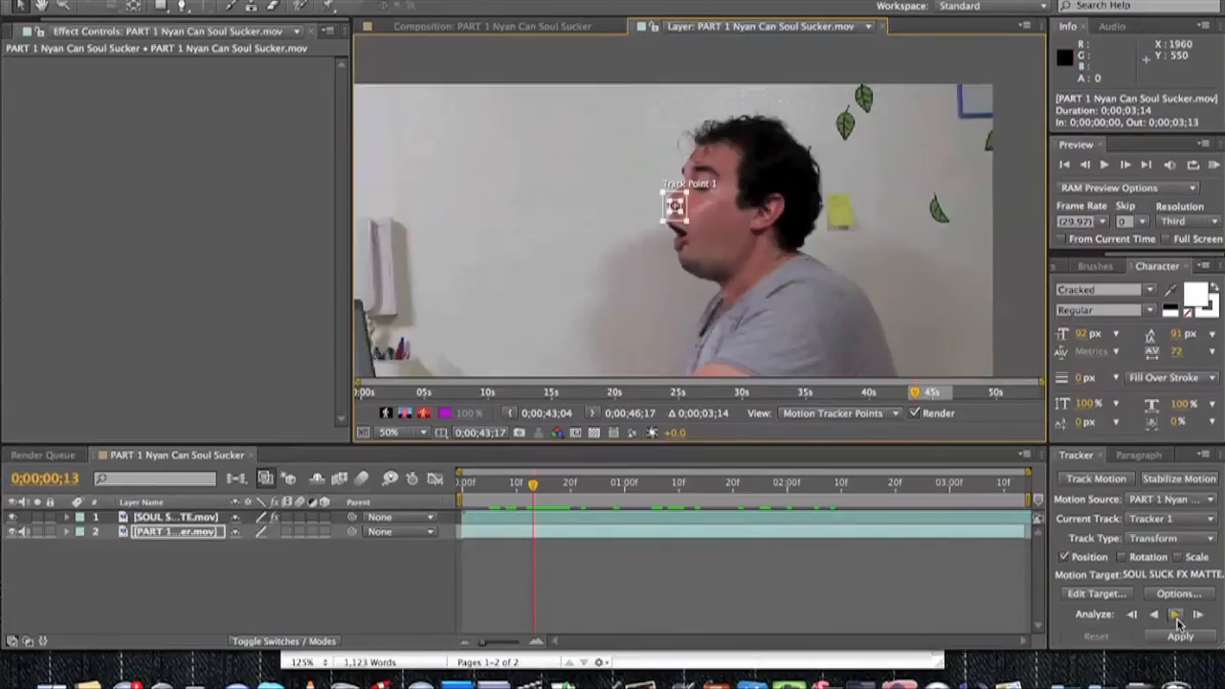
left_click(1175, 616)
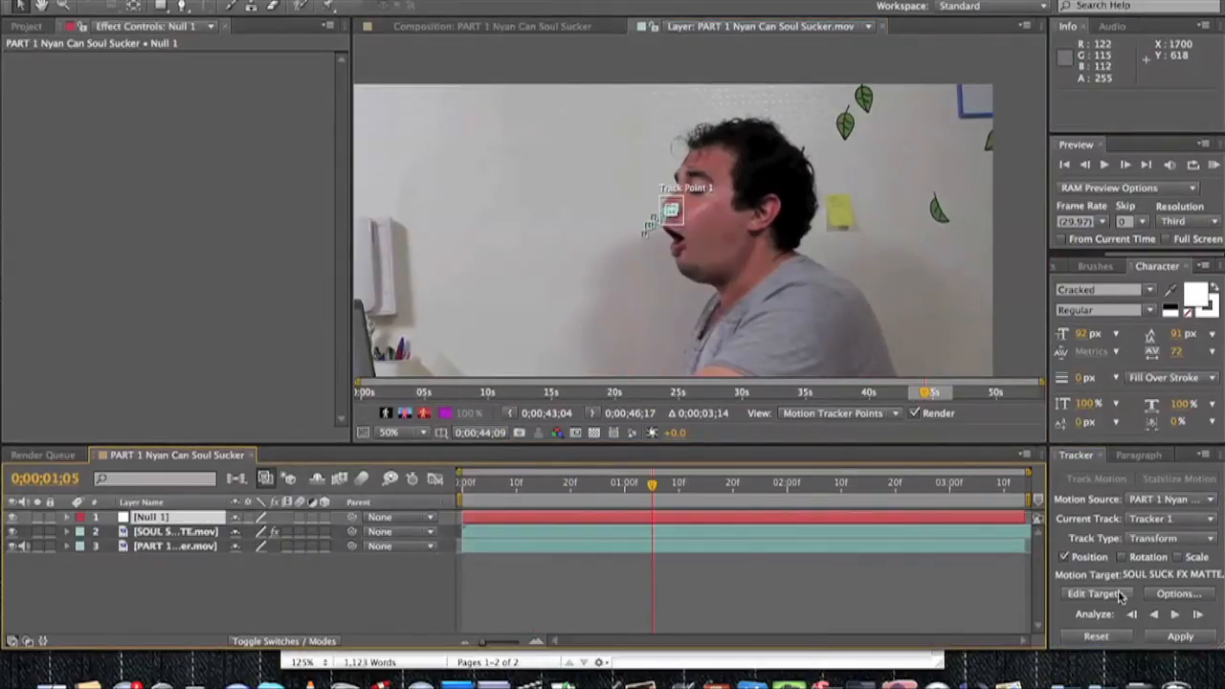
left_click(1094, 594)
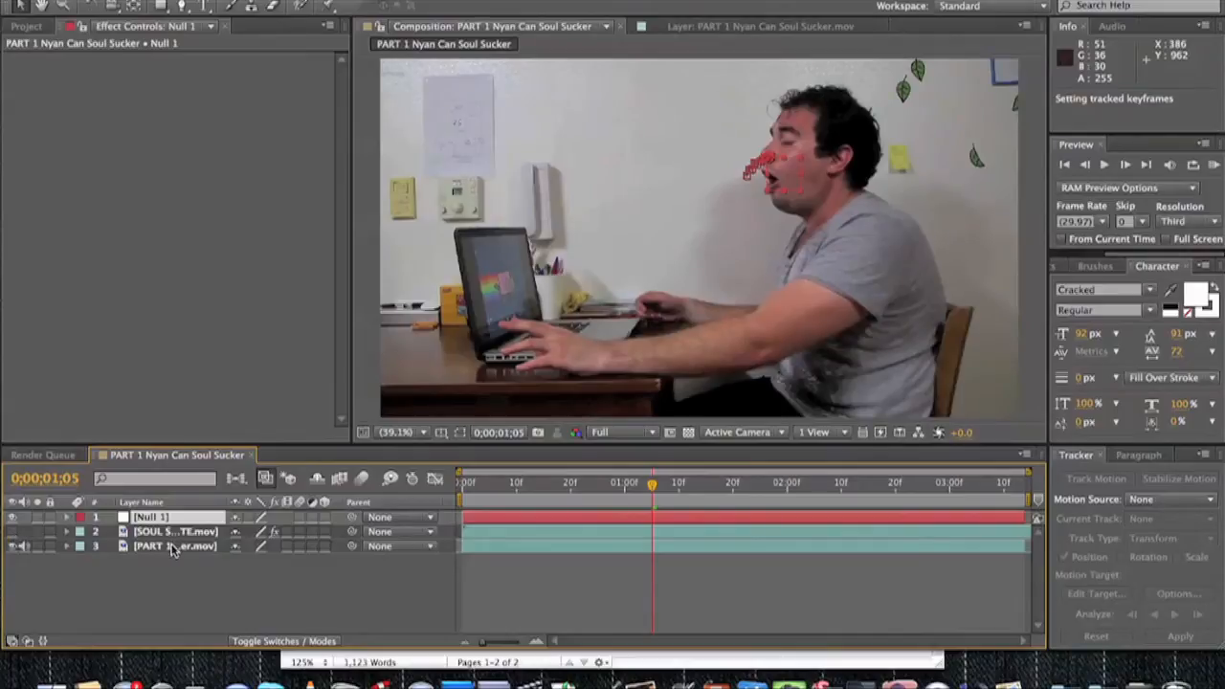
Duplicate the actor footage layer and apply the Liquify distortion to the upper copy.
left_click(173, 548)
key("super+d")
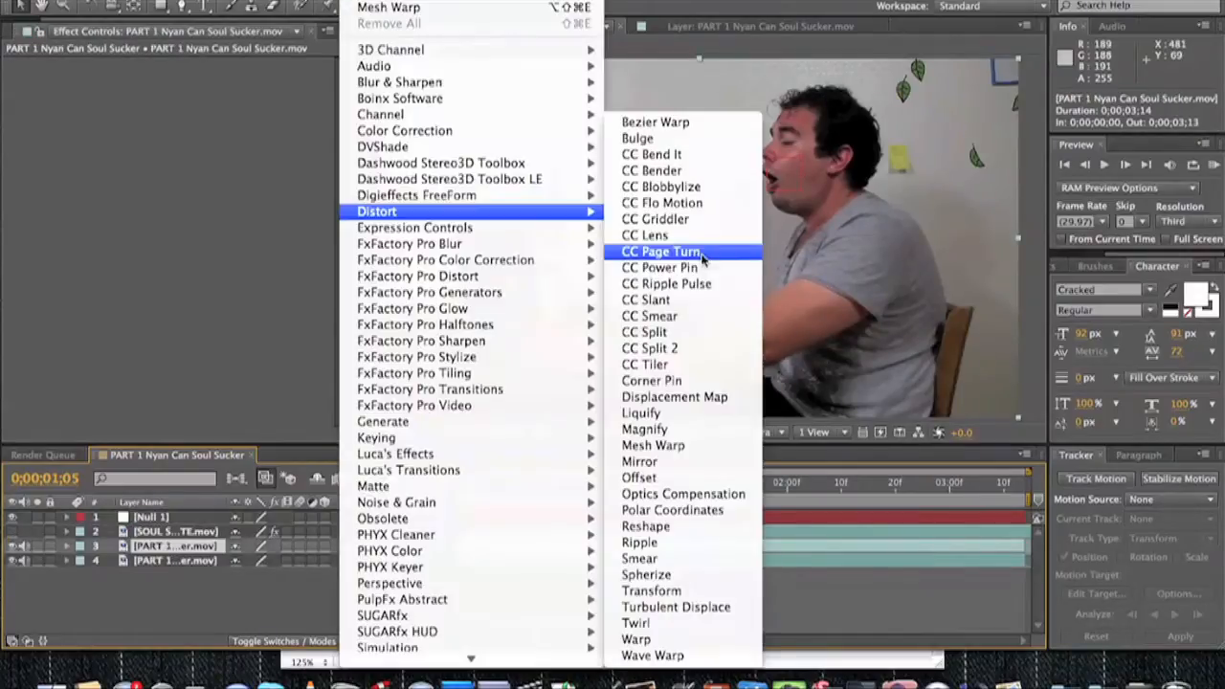
left_click(680, 414)
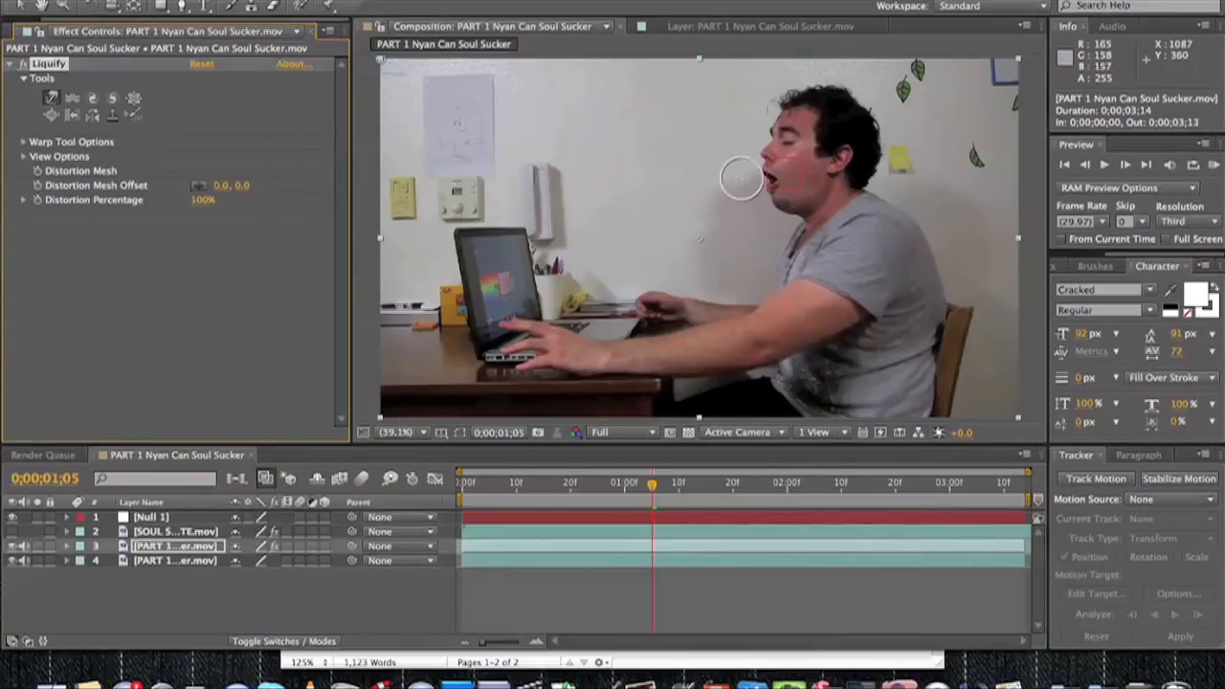
Show the funnel layer and use the Liquify Warp tool to pull the man's nose and mouth into the funnel.
left_click(14, 545)
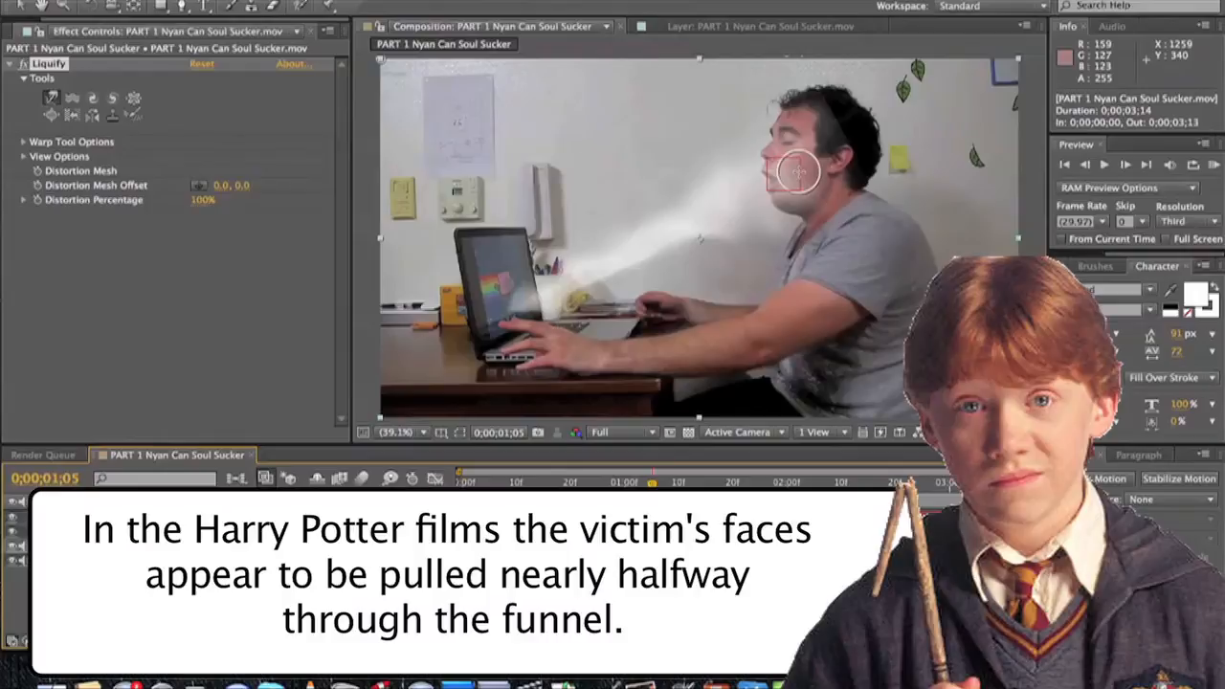
left_click_drag(798, 172, 715, 207)
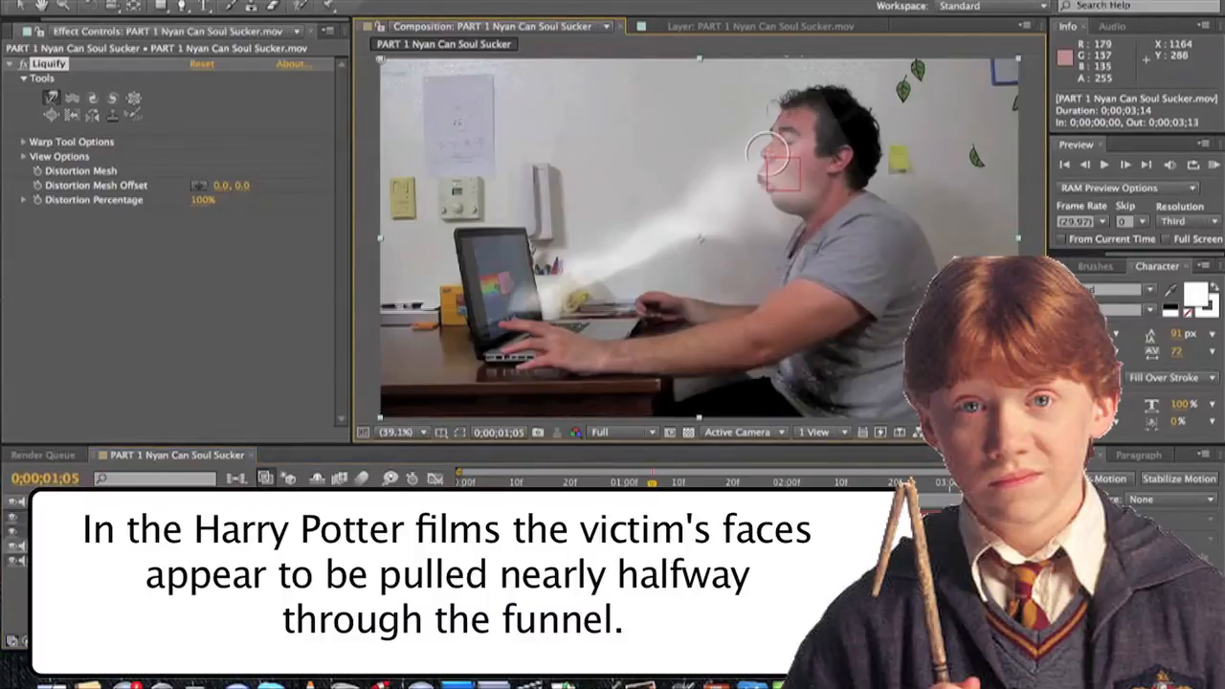
left_click_drag(770, 158, 716, 200)
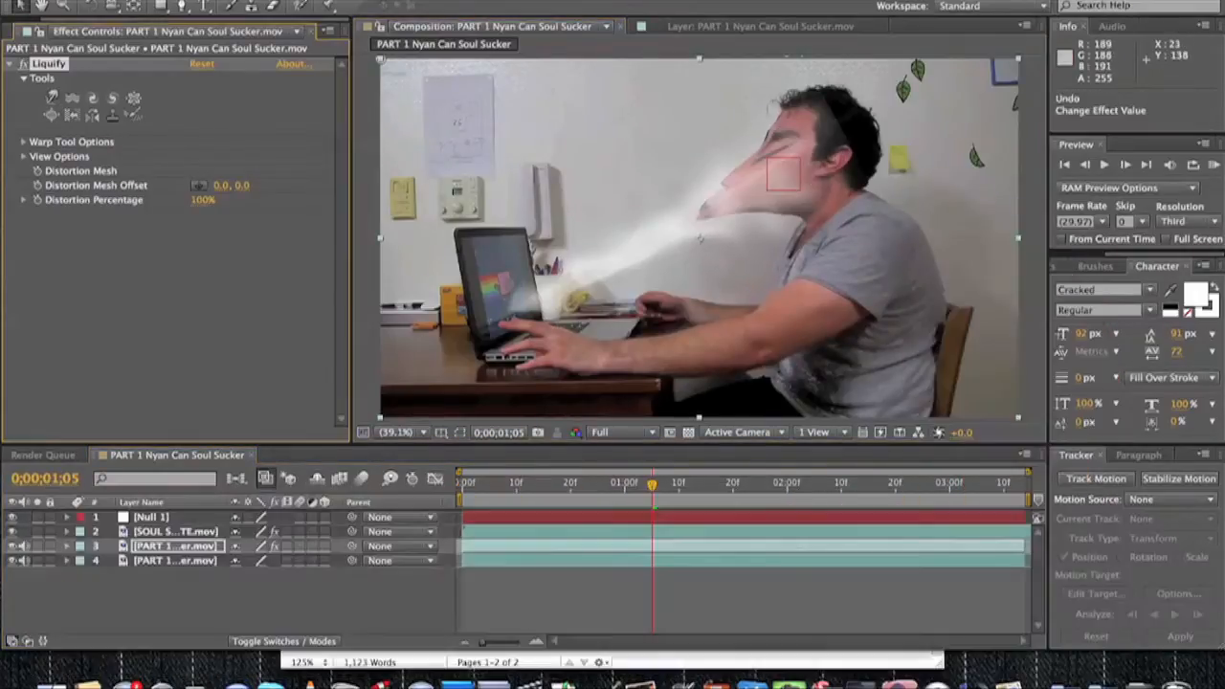
Apply a Difference Matte to the liquified footage layer and set its Matching Tolerance to 0%.
left_click(360, 0)
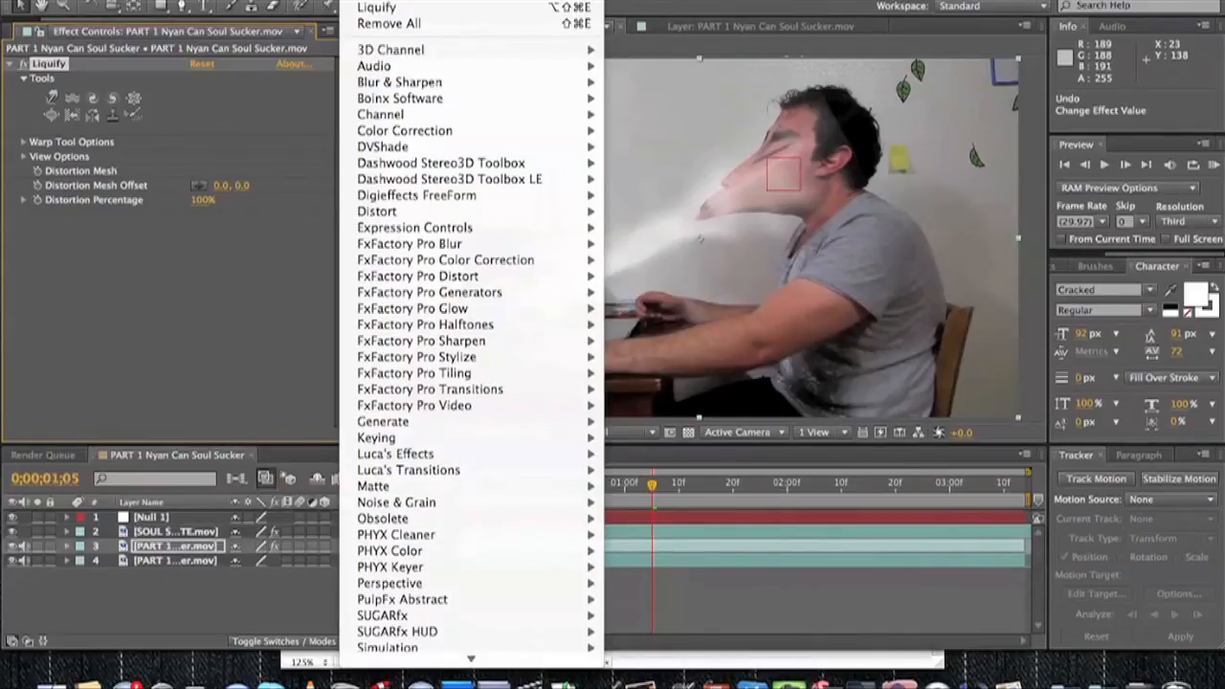
mouse_move(565, 437)
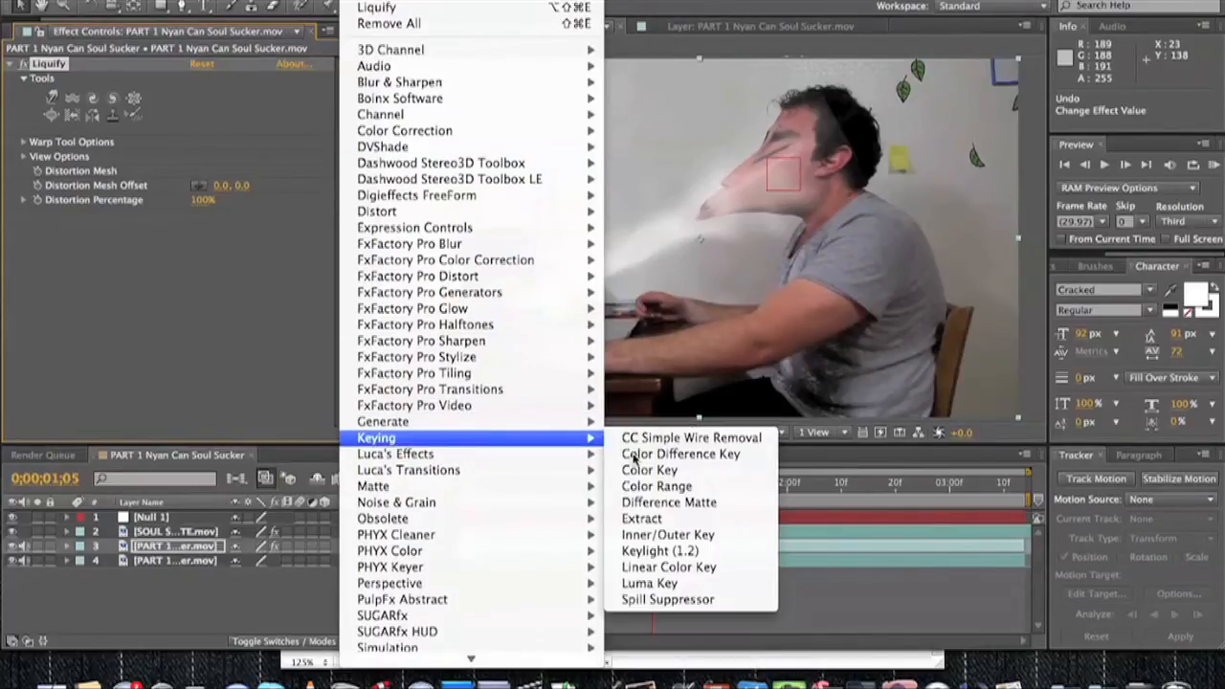
left_click(667, 502)
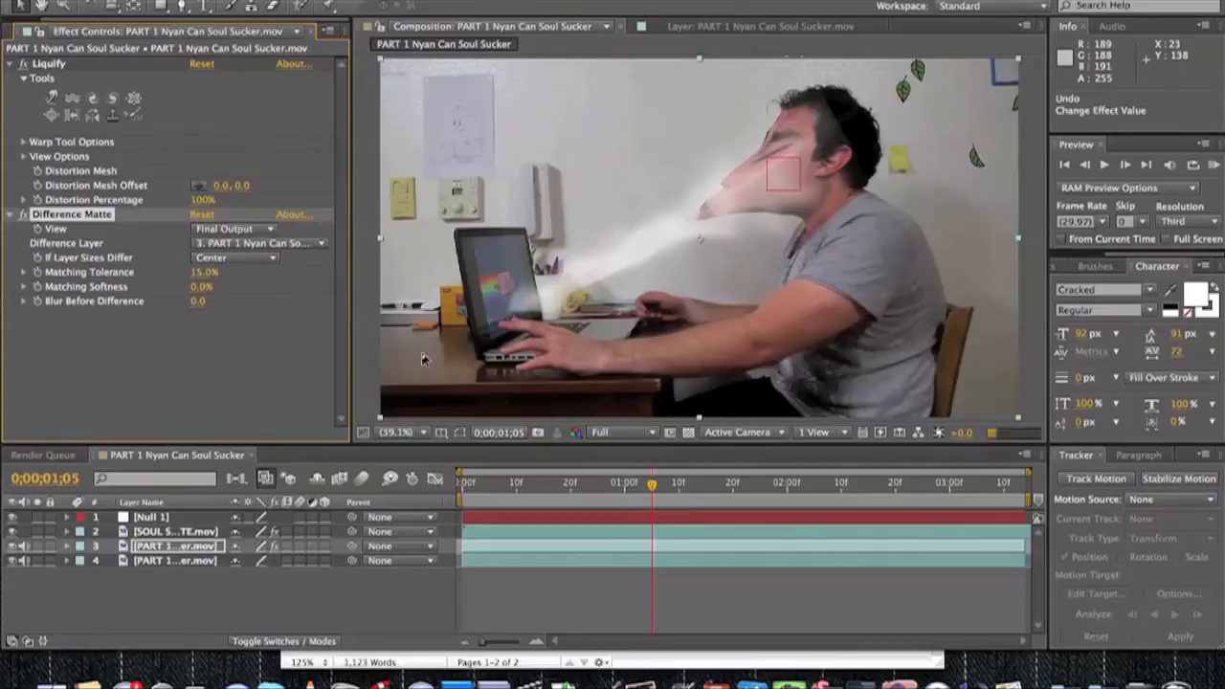
type("0")
key("Return")
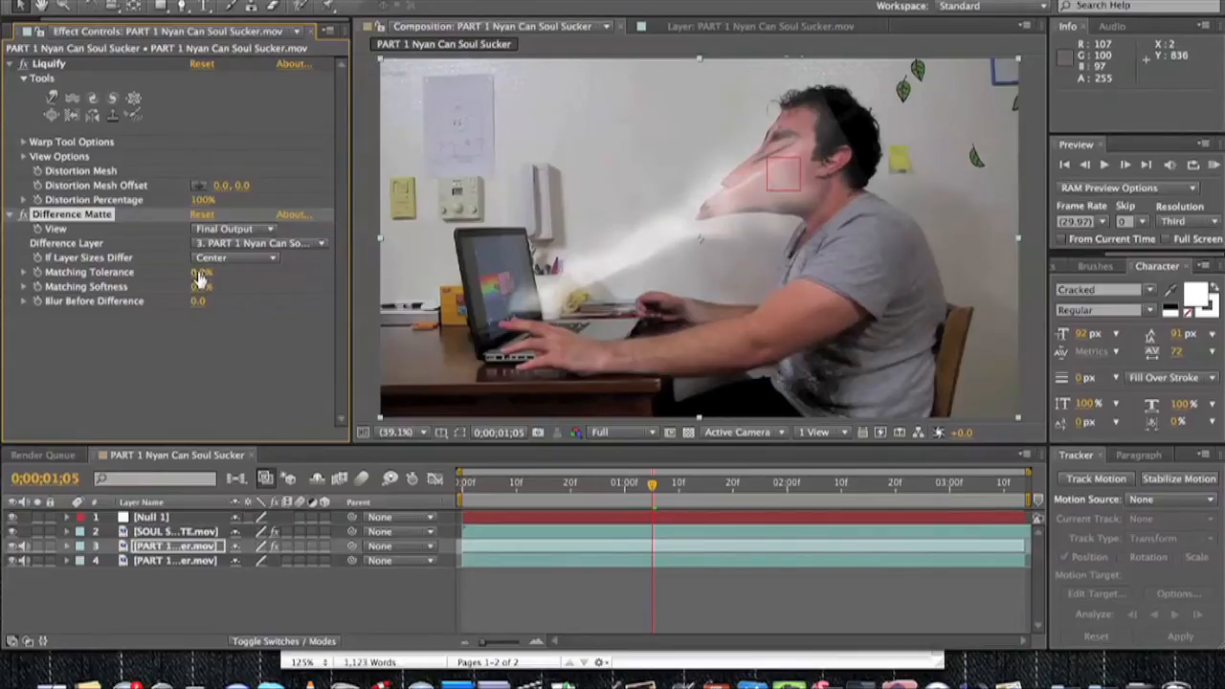
Toggle solo on the liquified footage layer to inspect the face area isolated by the Difference Matte.
left_click(38, 546)
left_click(38, 546)
left_click(38, 547)
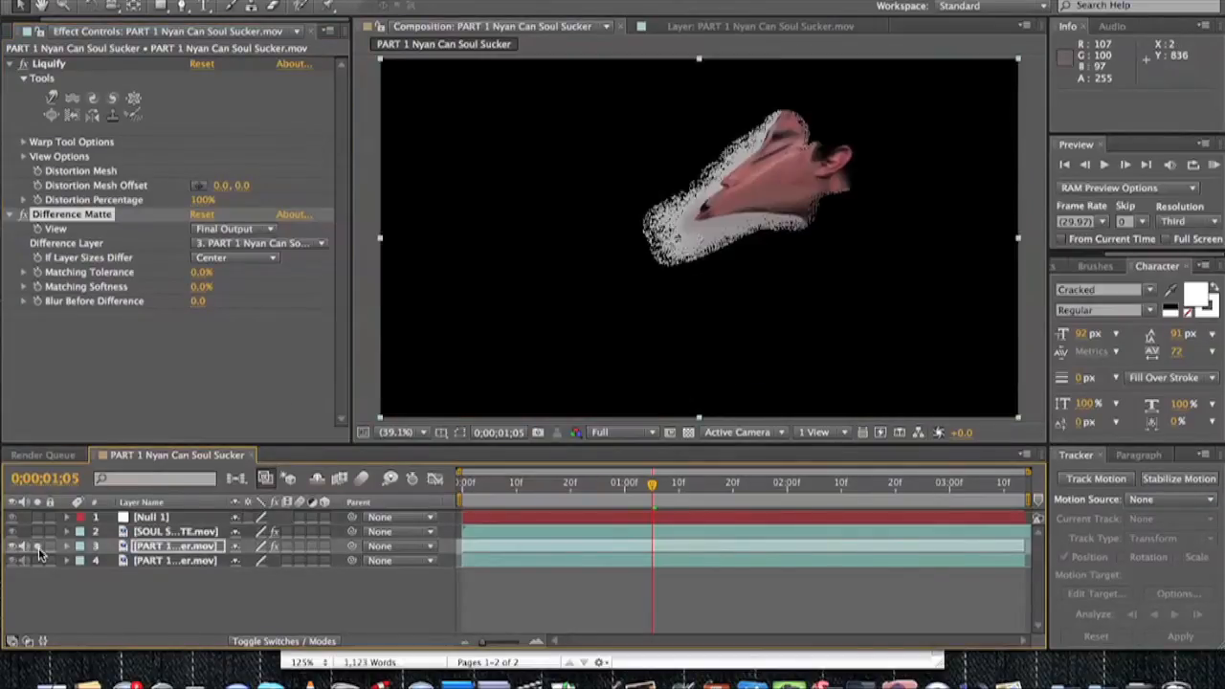
left_click(38, 546)
left_click(38, 546)
left_click(38, 547)
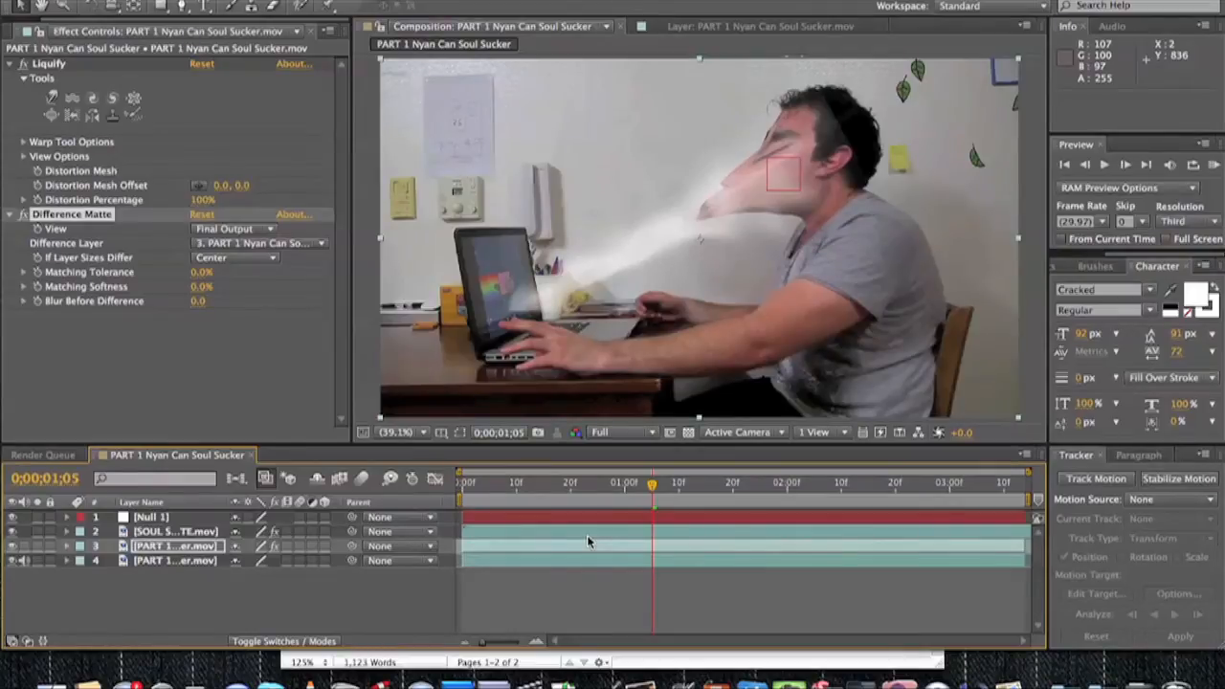
Reveal Null 1's position and link the liquified layer's Distortion Mesh Offset to it with an expression.
left_click(158, 518)
key("u")
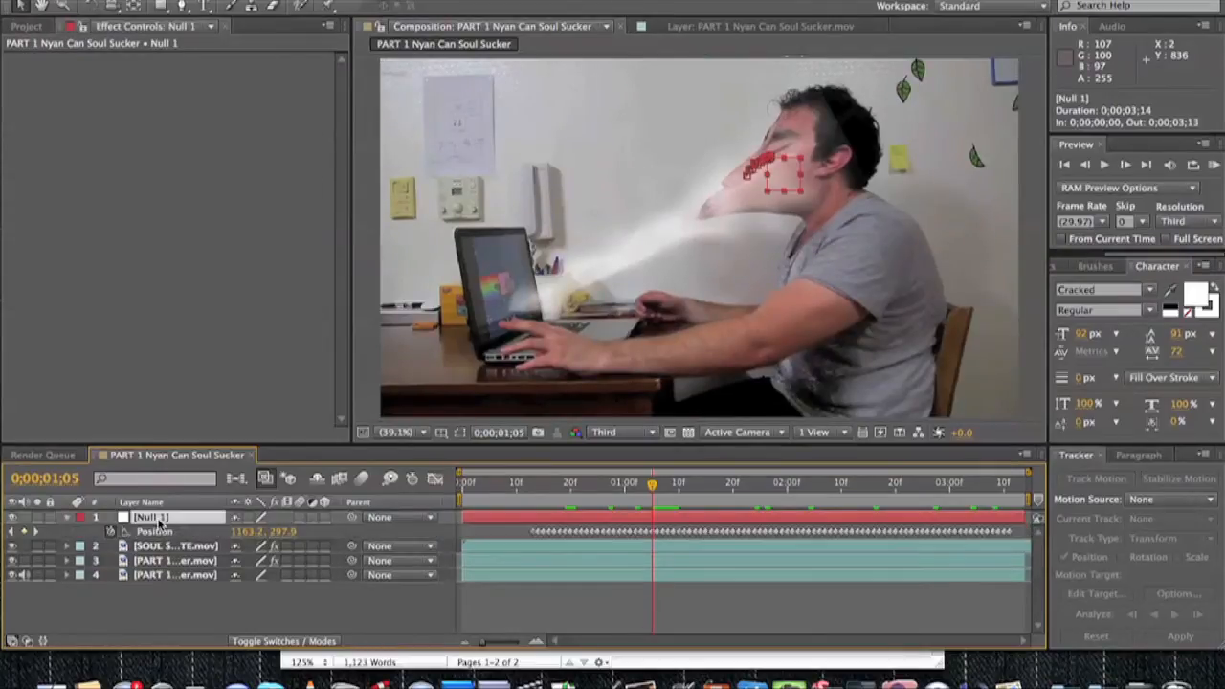
left_click(149, 561)
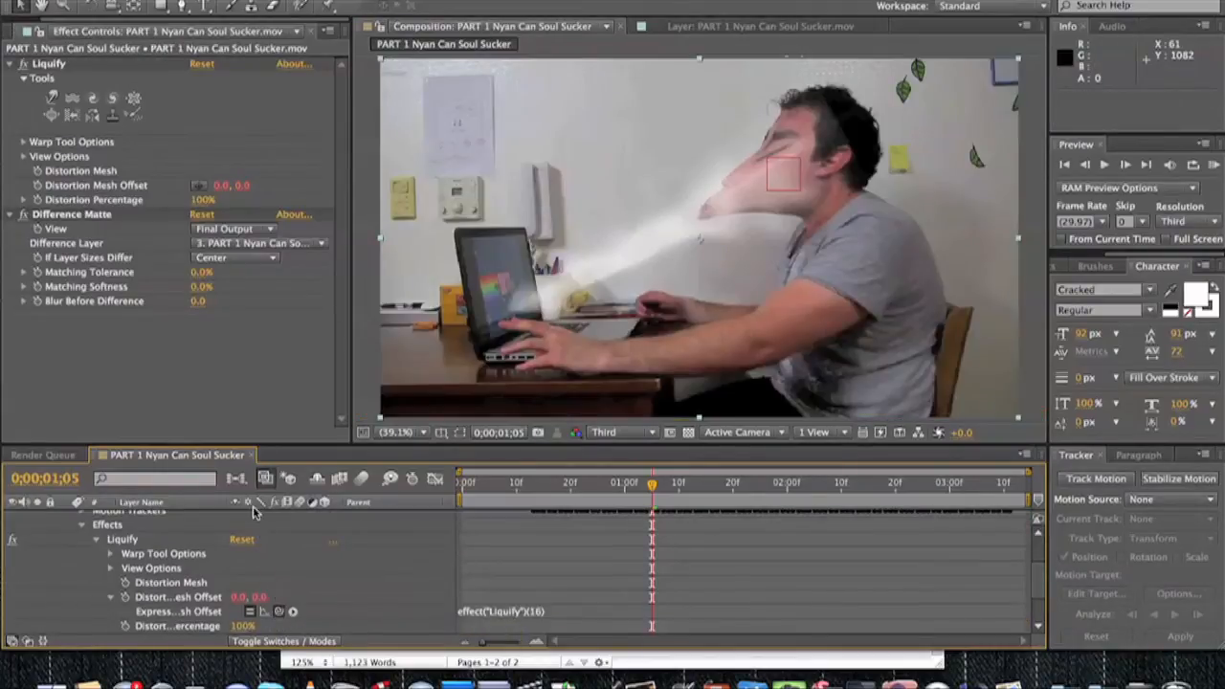
left_click_drag(253, 503, 156, 532)
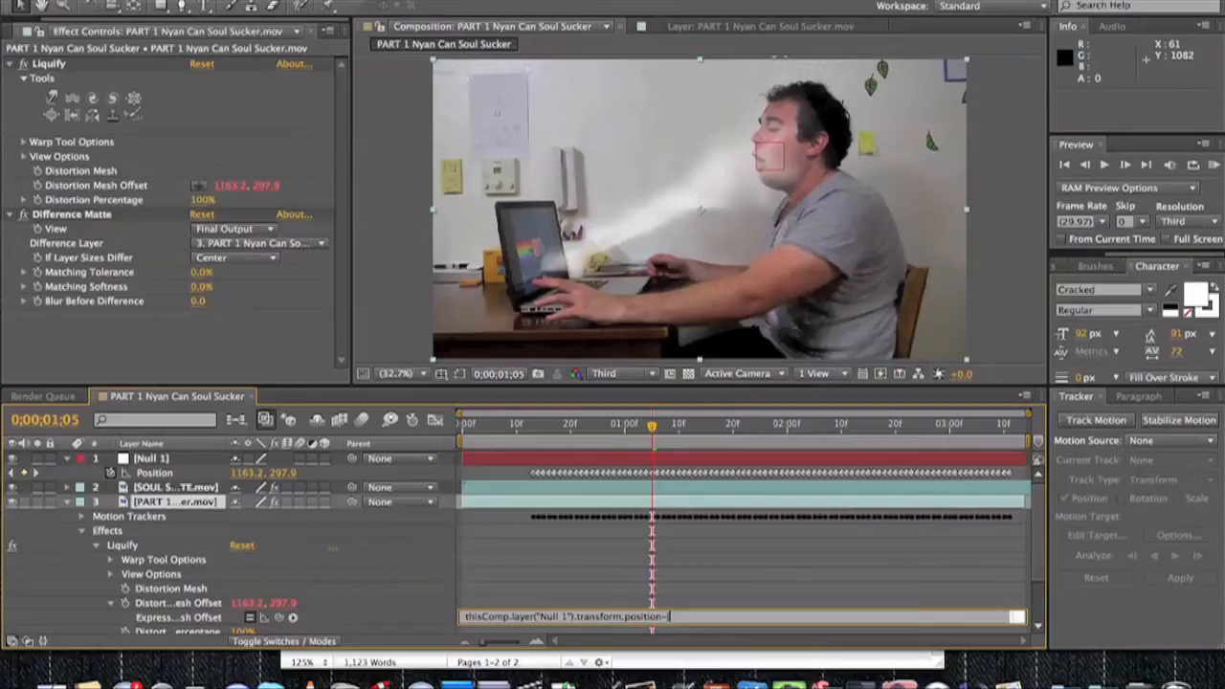
Subtract [1163,297] from the null position in the Distortion Mesh Offset expression.
type("-[1163,297]")
left_click(262, 542)
Add a wiggle(2,50) expression to Liquify's Distortion Percentage and link the layer's opacity to that property.
scroll(77, 576, "down", 4)
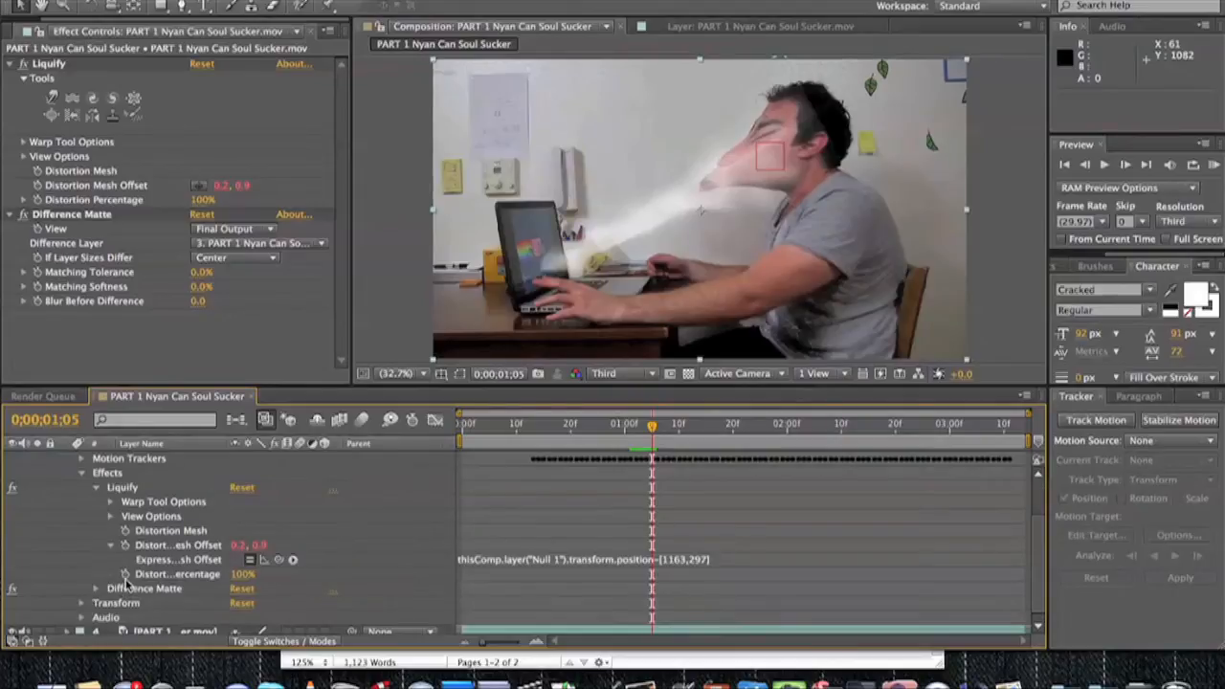
left_click(124, 578, "alt")
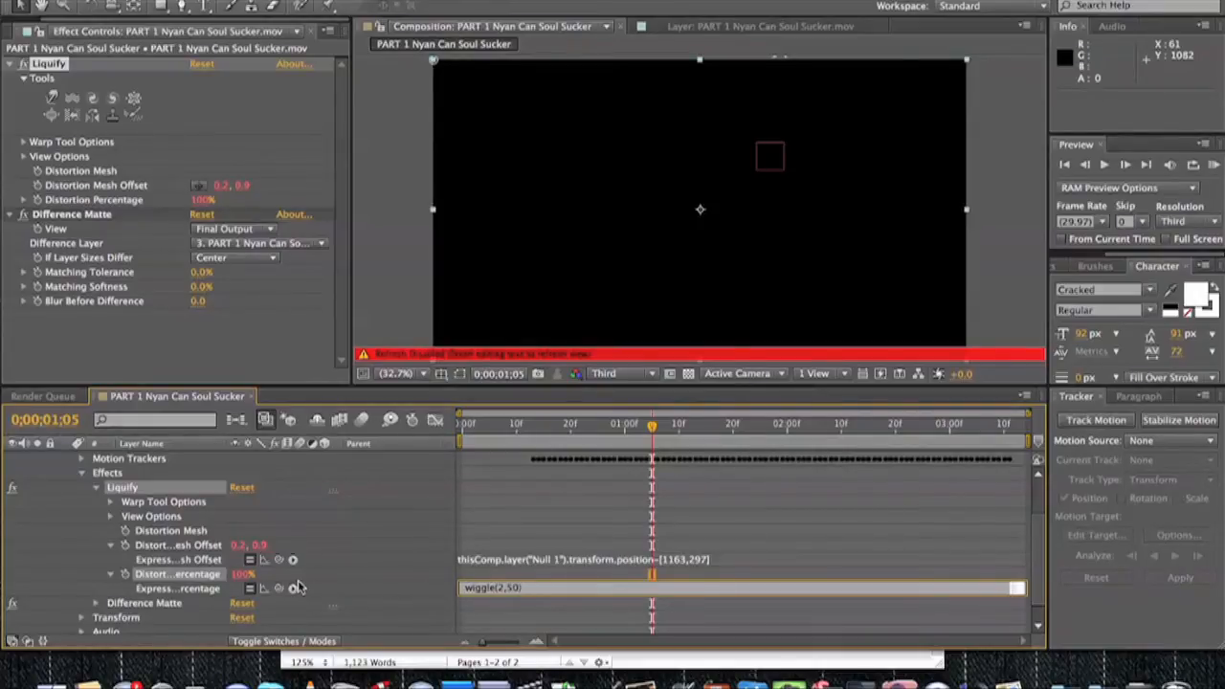
mouse_move(640, 427)
left_mouse_down()
mouse_move(717, 431)
mouse_move(662, 433)
left_mouse_up()
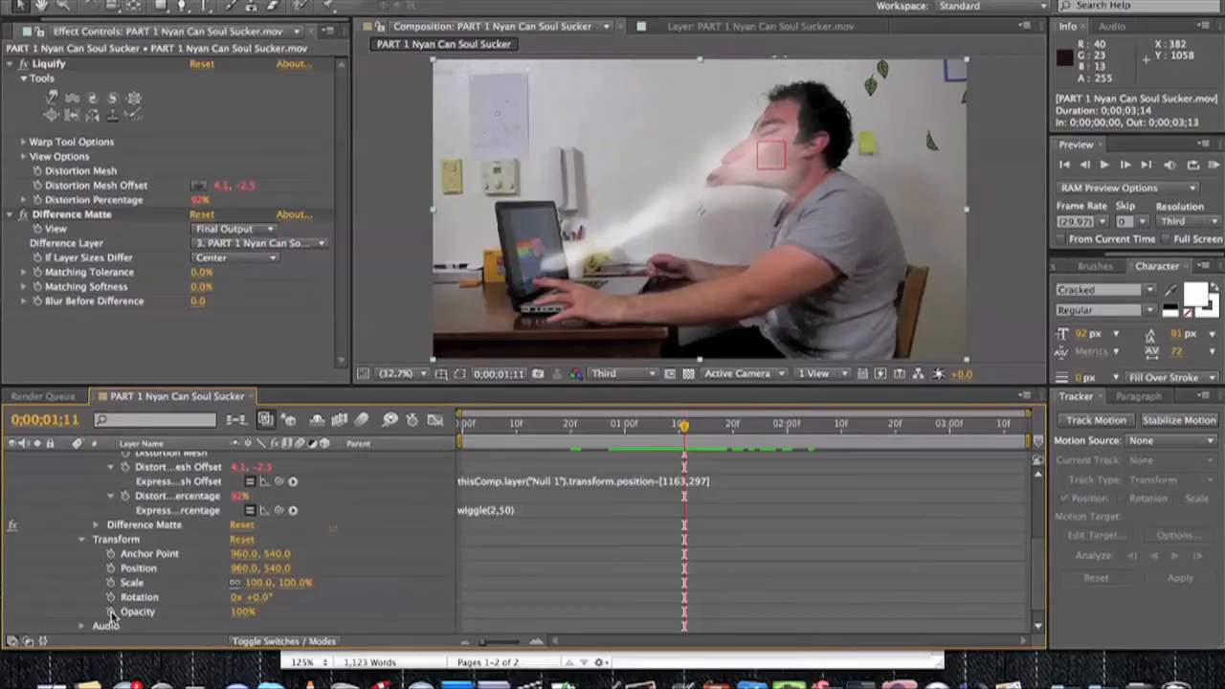
left_click(111, 609, "alt")
left_click_drag(278, 623, 178, 493)
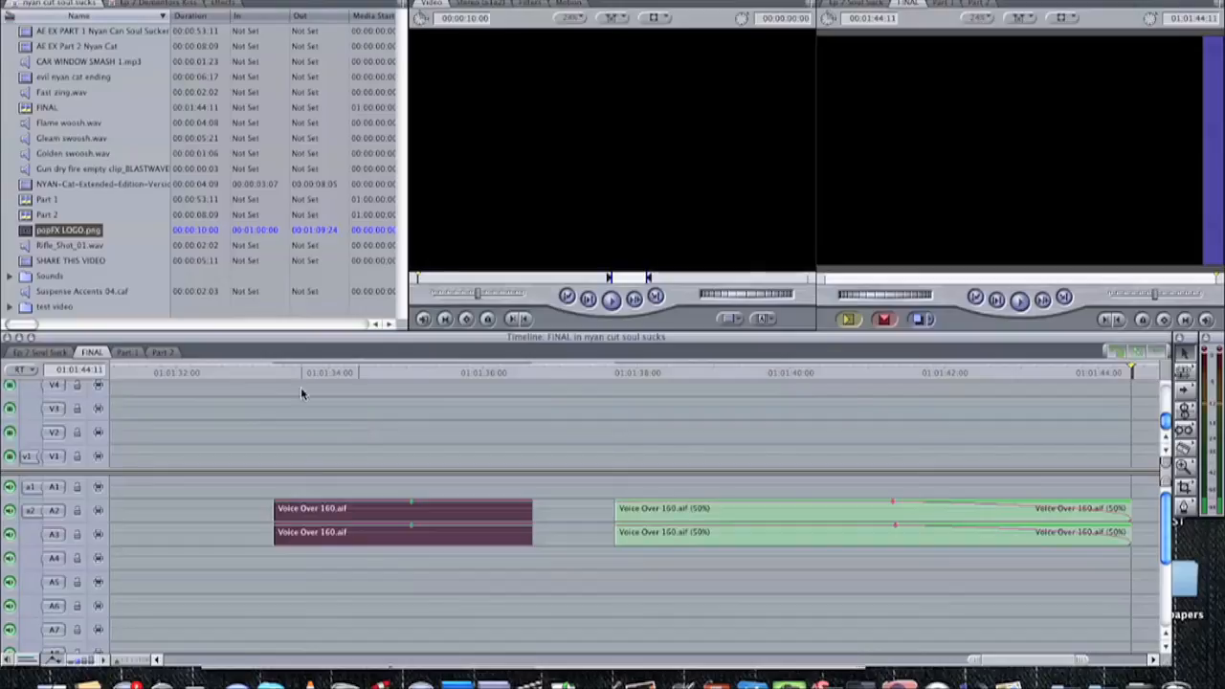
Switch to Final Cut Pro and play both Voice Over 160.aif clips in the FINAL sequence to compare their sound.
left_click(241, 373)
key("space")
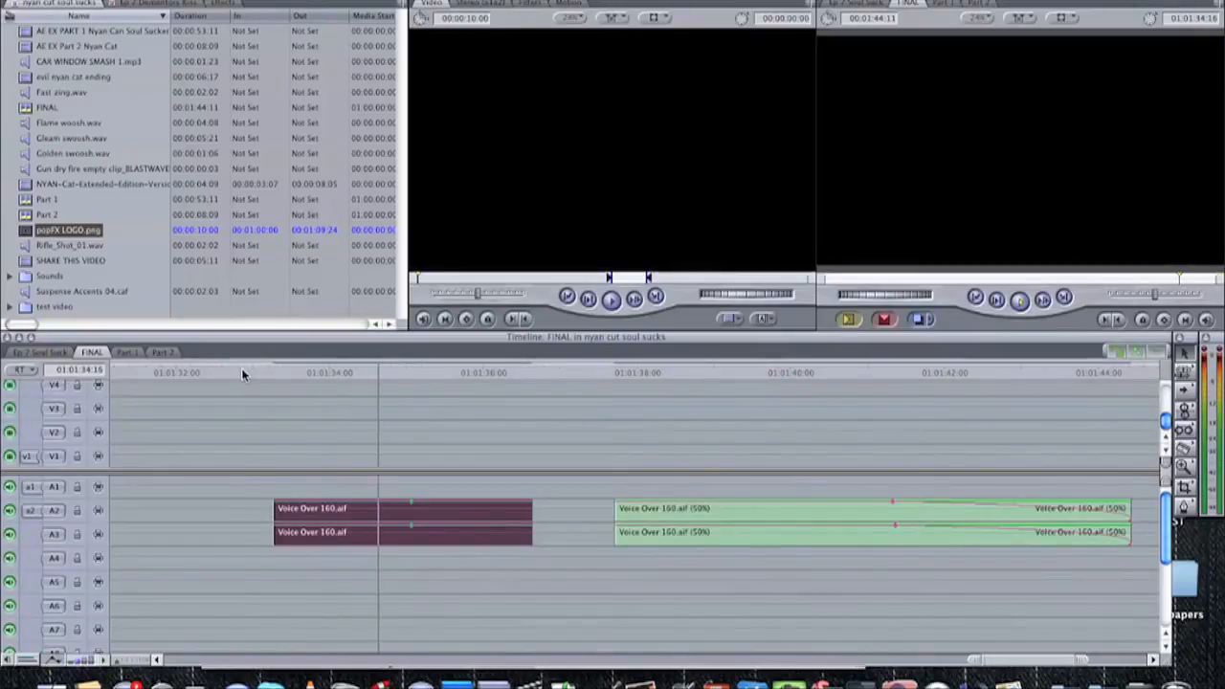
key("space")
left_click_drag(592, 374, 613, 374)
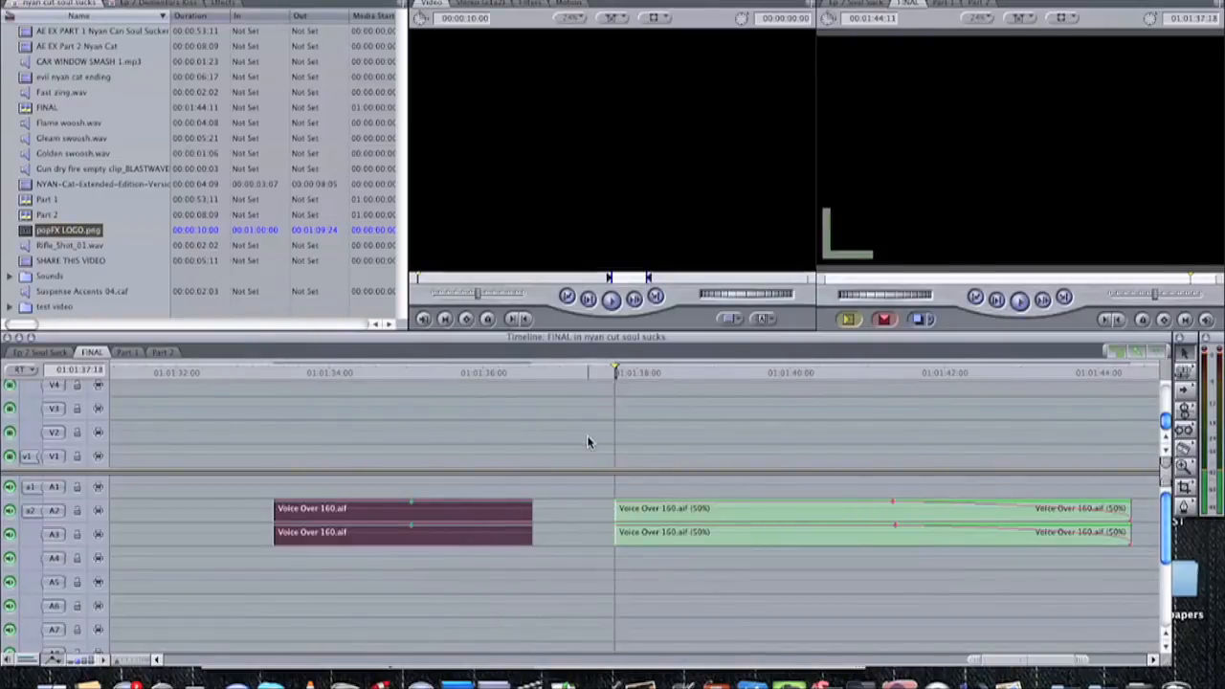
key("space")
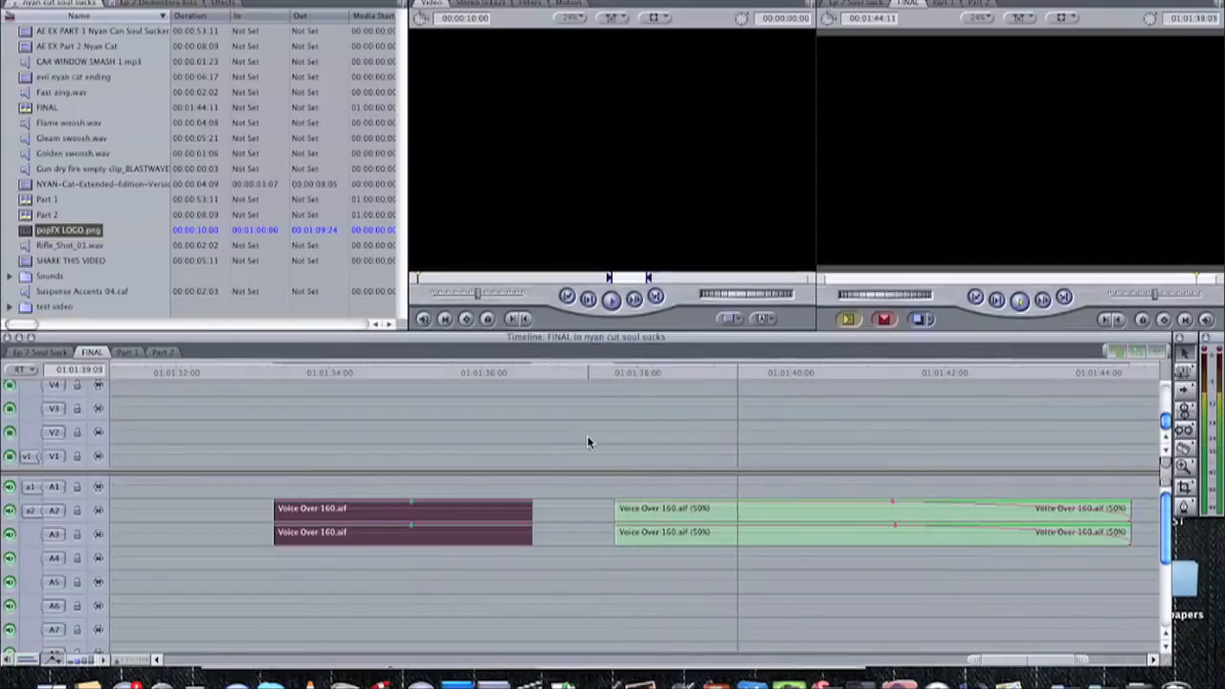